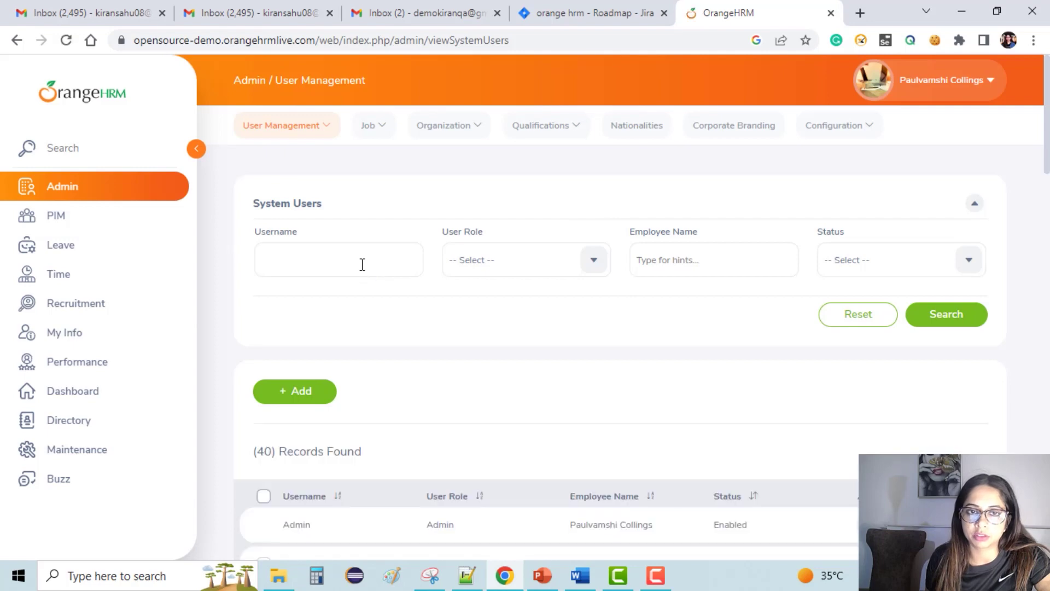
Review the system users in the Admin user management list, and open the Leave module's leave list
scroll(684, 470, down, 4)
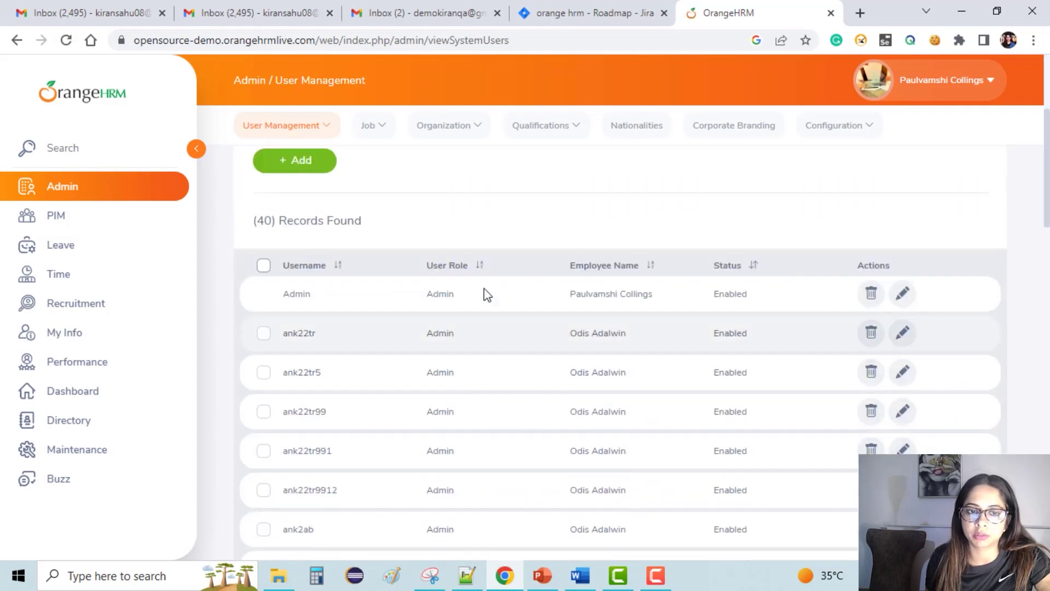
scroll(497, 345, down, 6)
scroll(492, 347, up, 9)
click(110, 249)
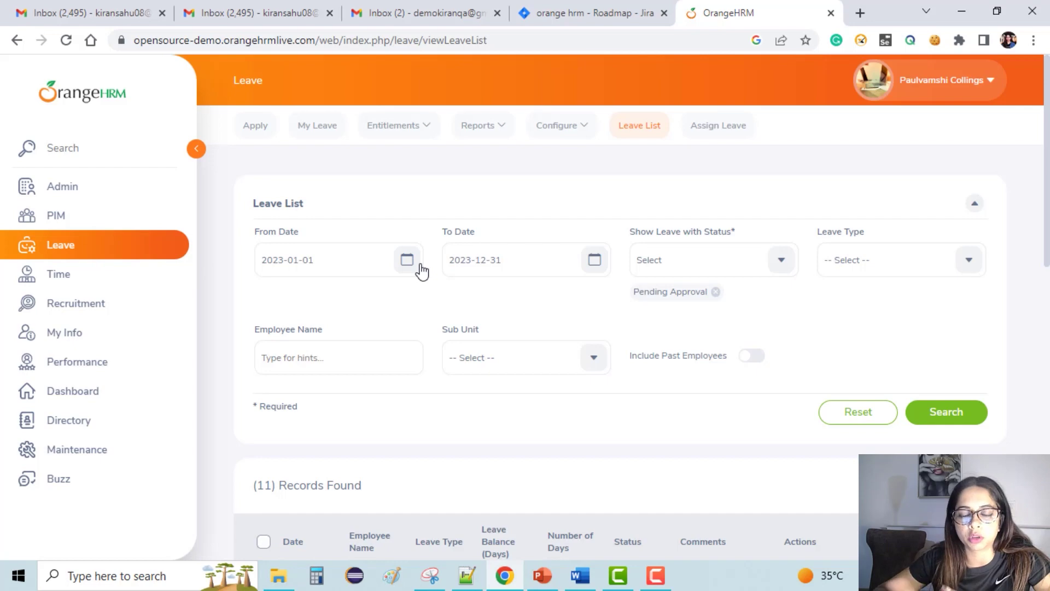
Switch to the orange hrm project in Jira and open its Backlog in a separate browser tab
click(573, 11)
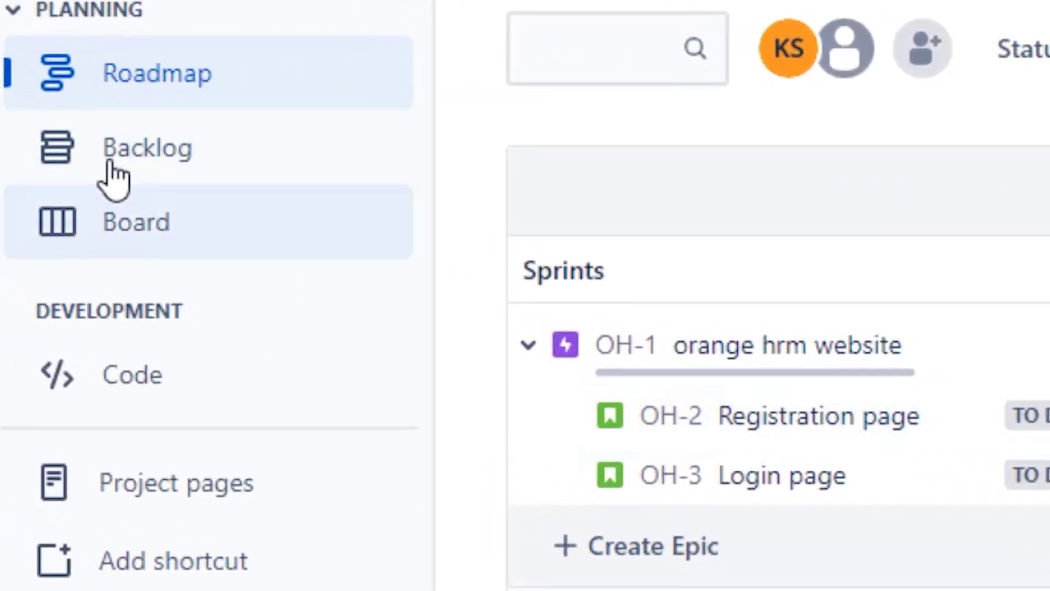
click(134, 167)
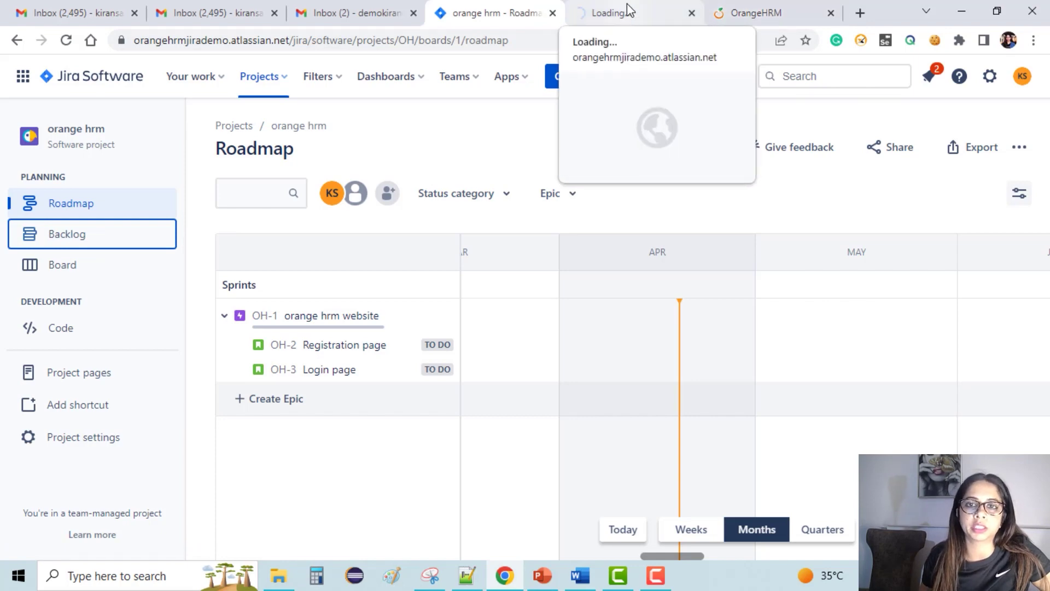
click(628, 6)
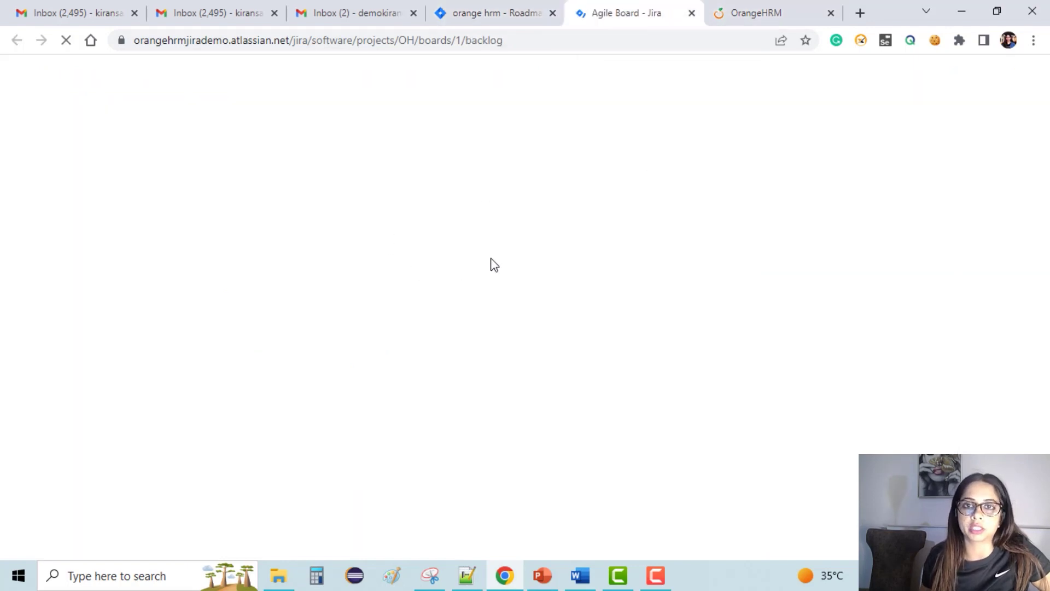
scroll(581, 382, down, 2)
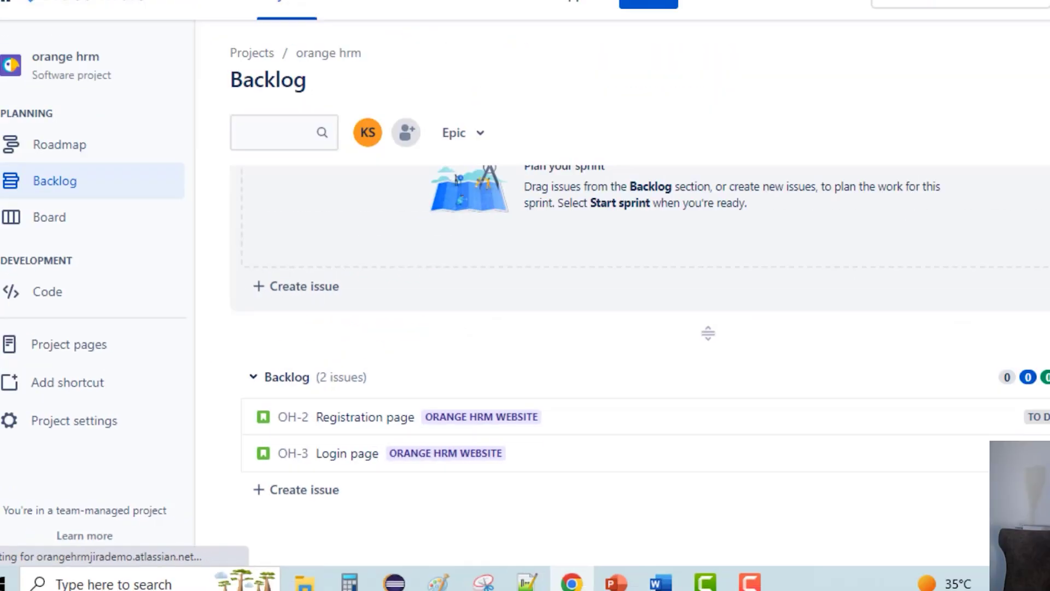
click(535, 9)
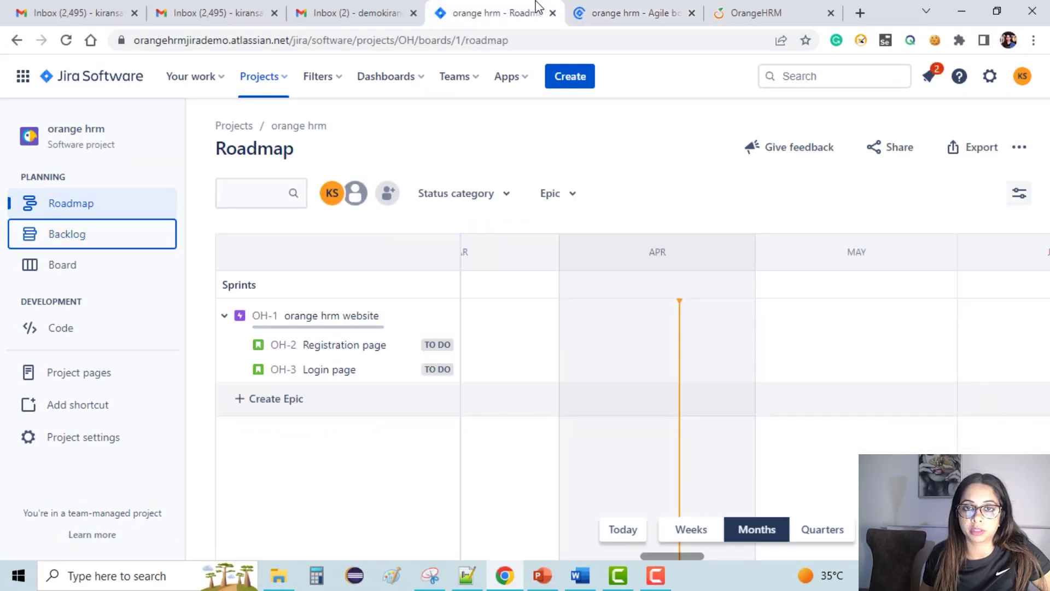
click(636, 6)
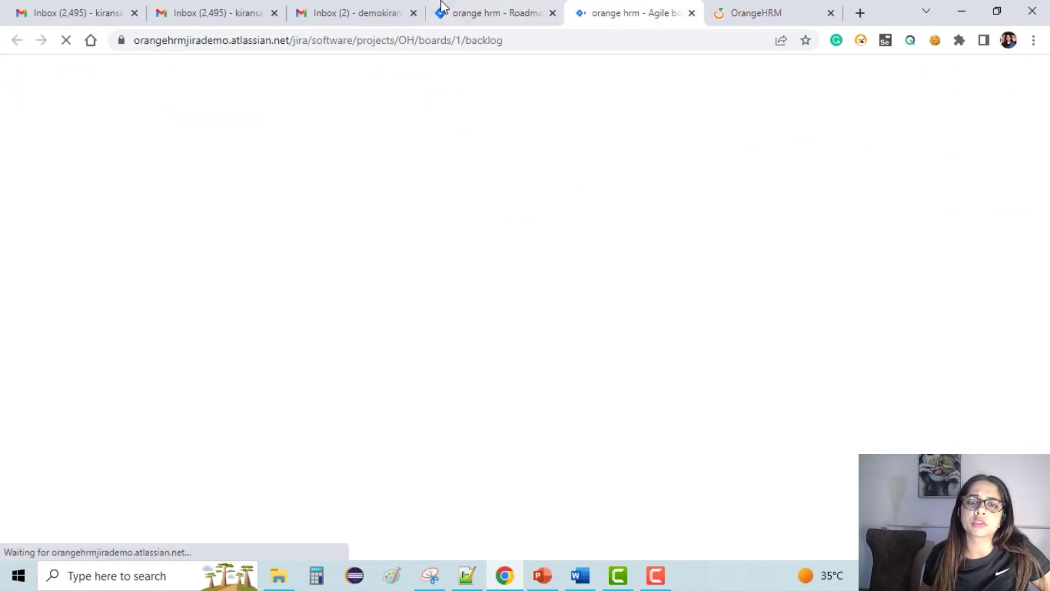
click(442, 8)
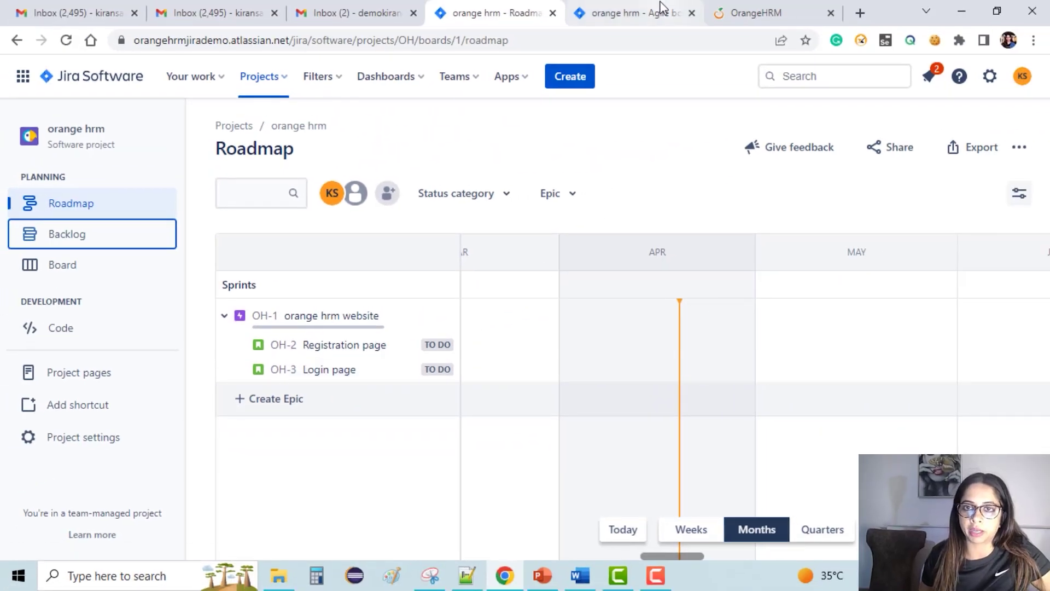
click(662, 11)
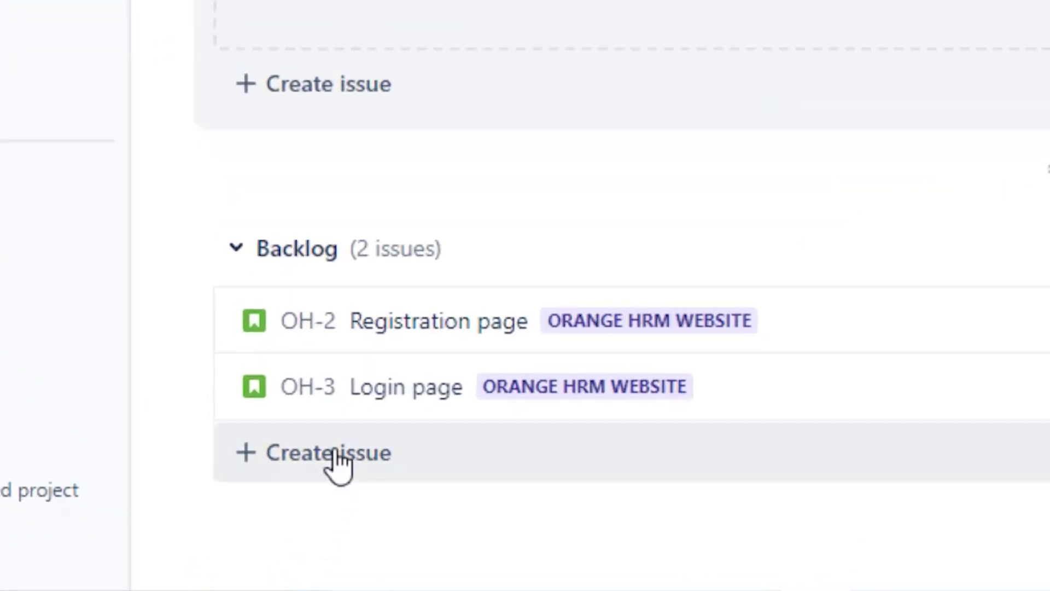
Create a story named Dashboard in the Backlog section
click(336, 466)
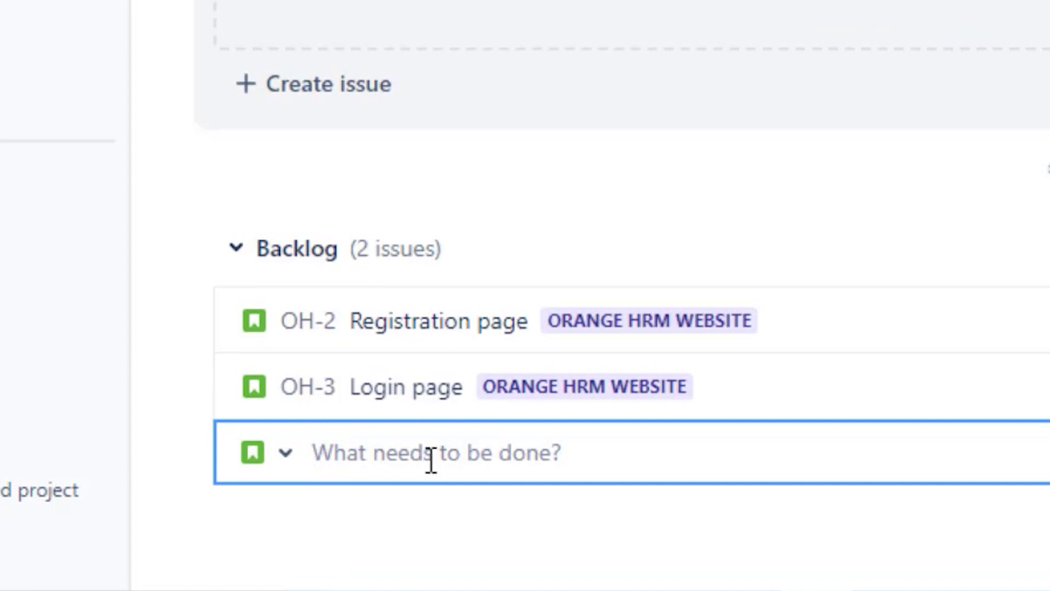
text(Dashboard)
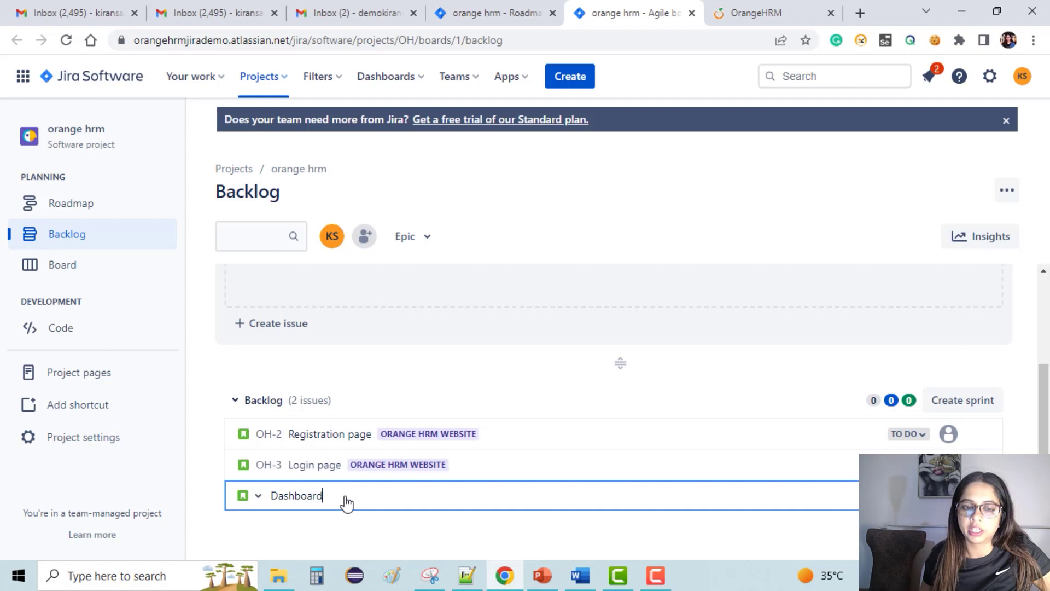
key(Return)
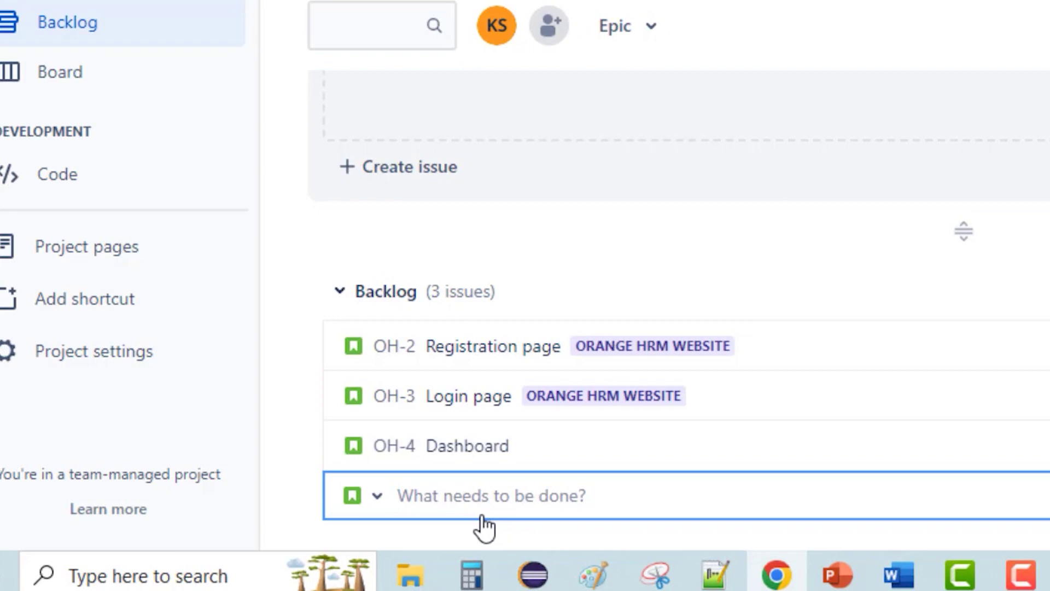
Create a story named Leave in the backlog, checking the module name in OrangeHRM
text(Leave)
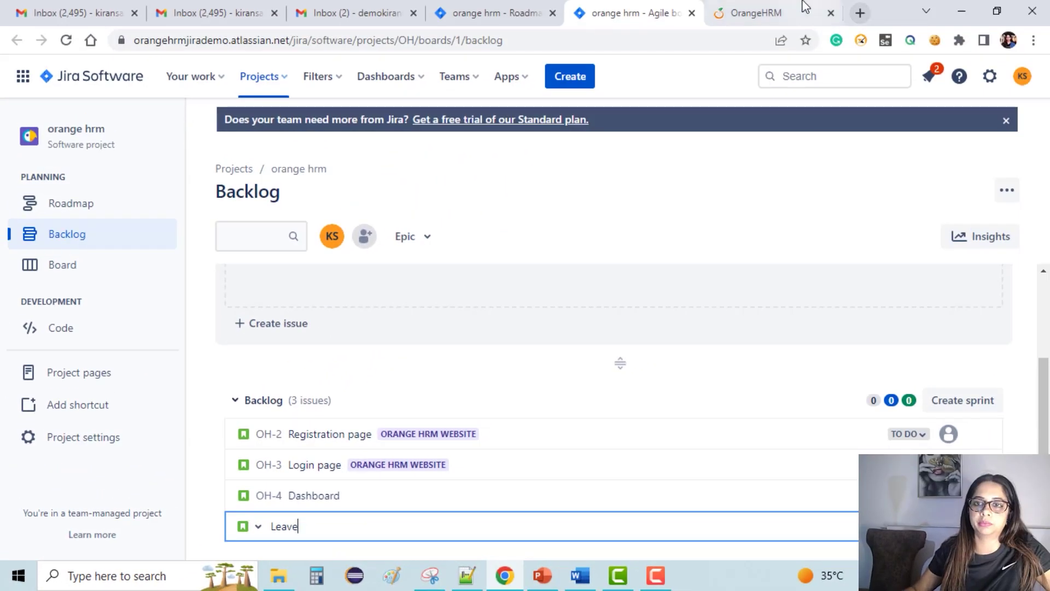
click(757, 13)
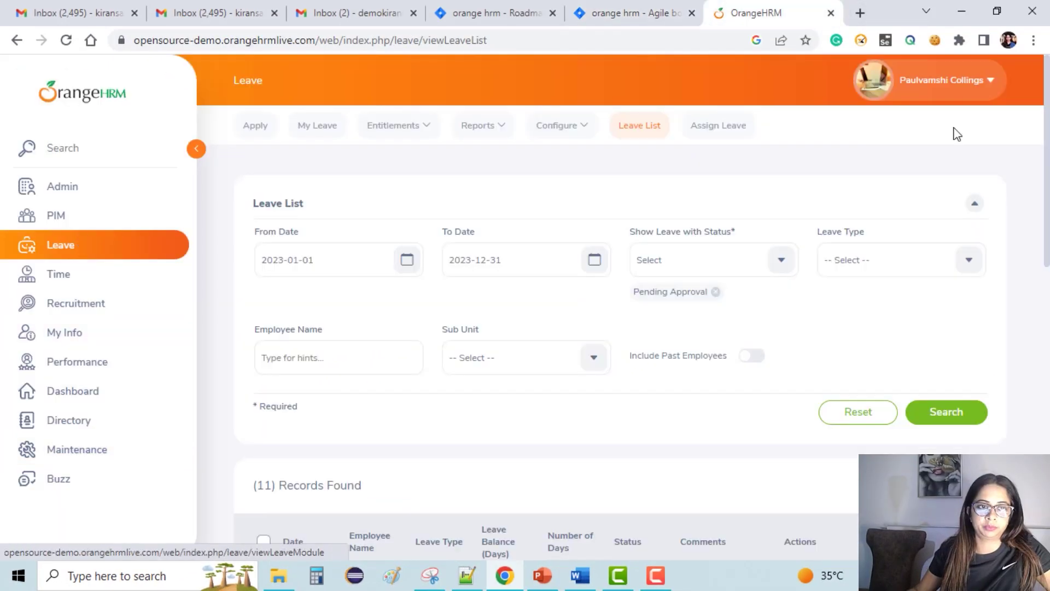
click(624, 21)
key(Return)
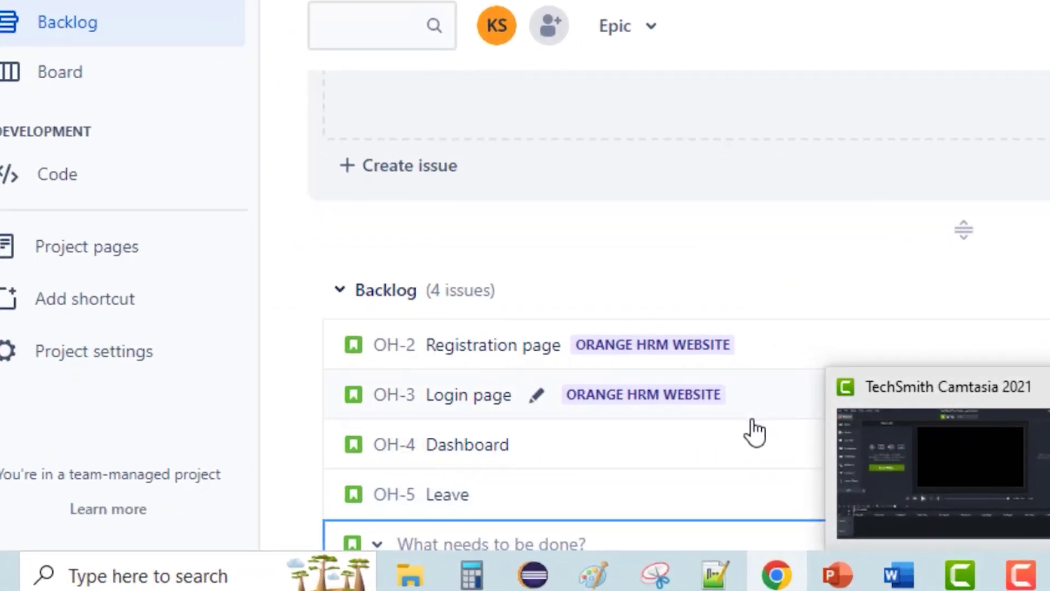
Look at the issue types offered for a new backlog issue
scroll(629, 437, down, 2)
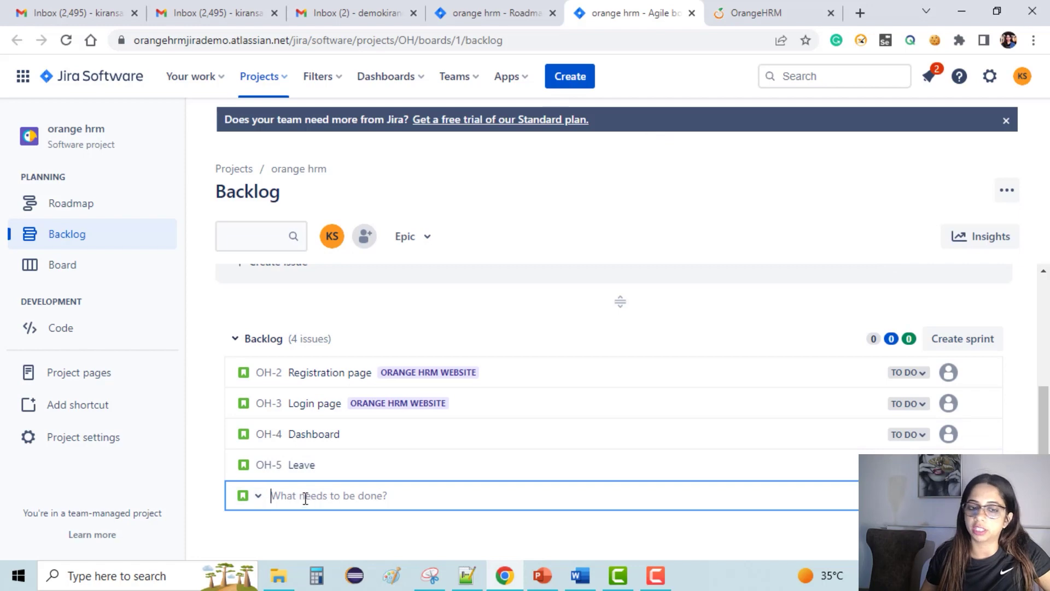
click(259, 496)
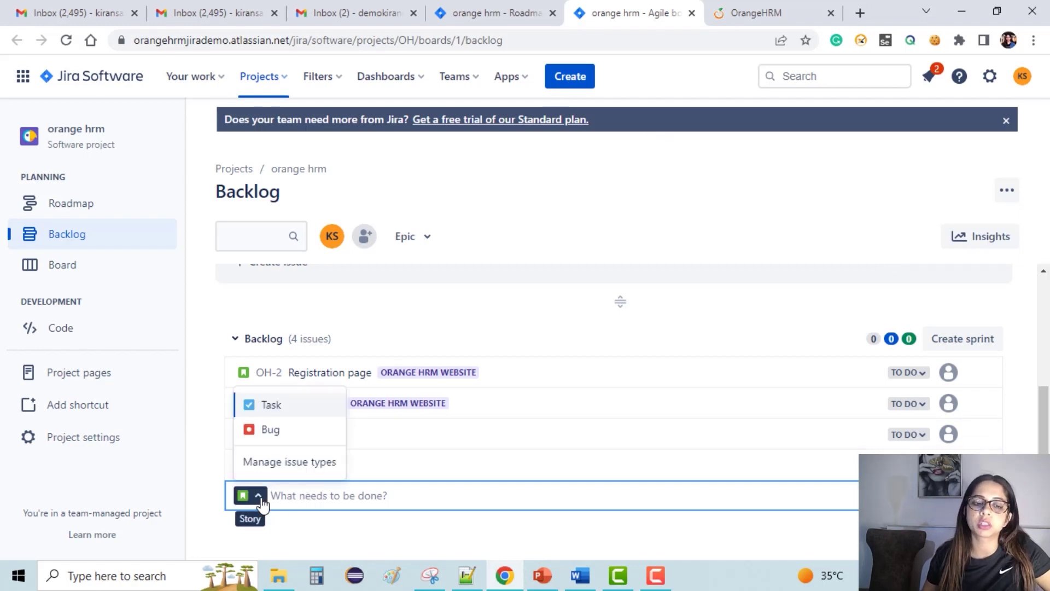
click(303, 496)
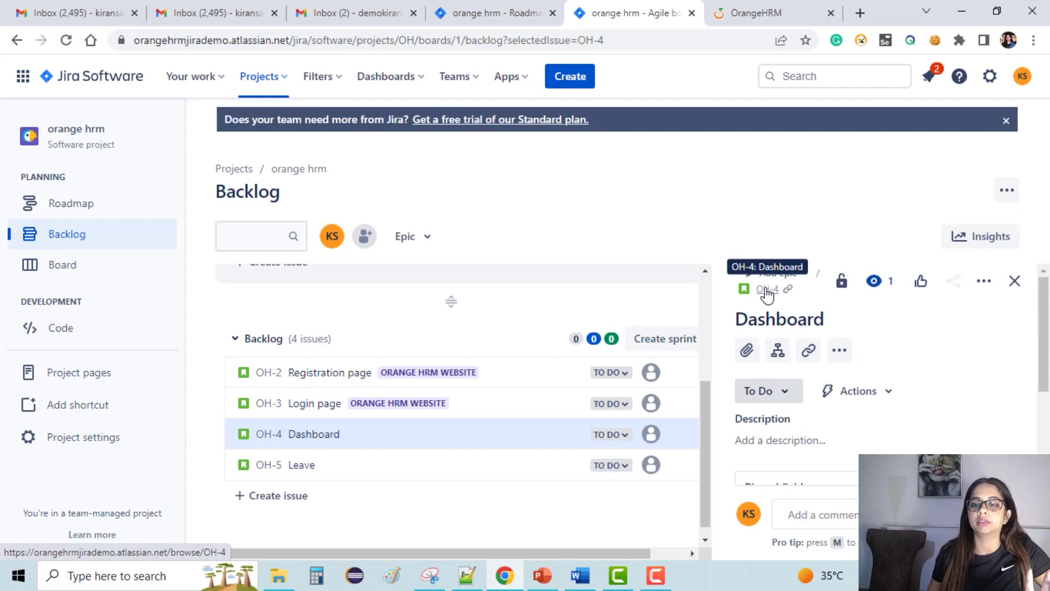
Open the Dashboard story's full issue page, dismiss the welcome tour and view the attachment file picker without attaching anything
click(767, 290)
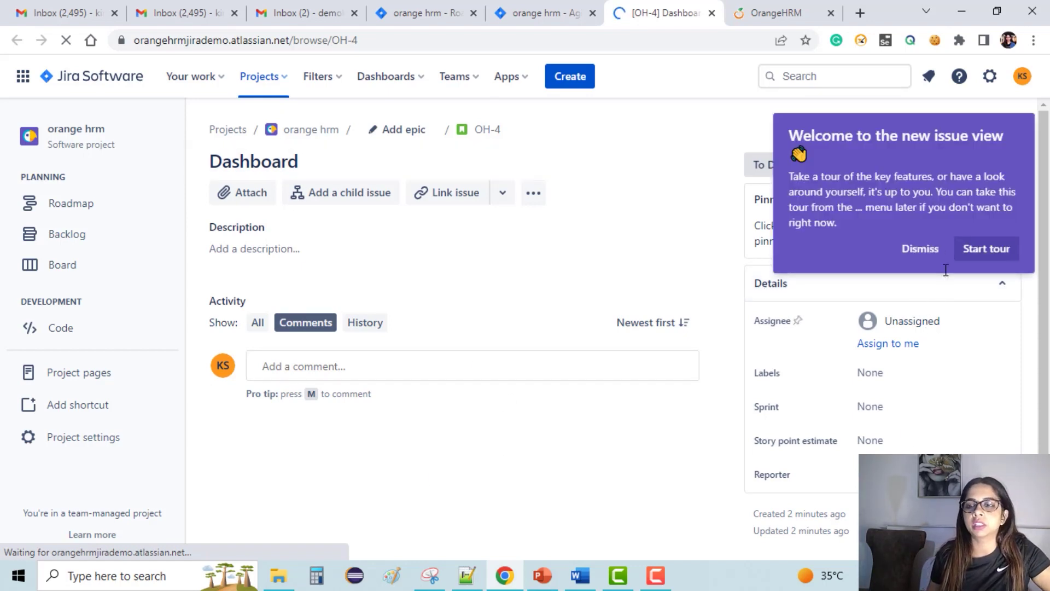
click(924, 250)
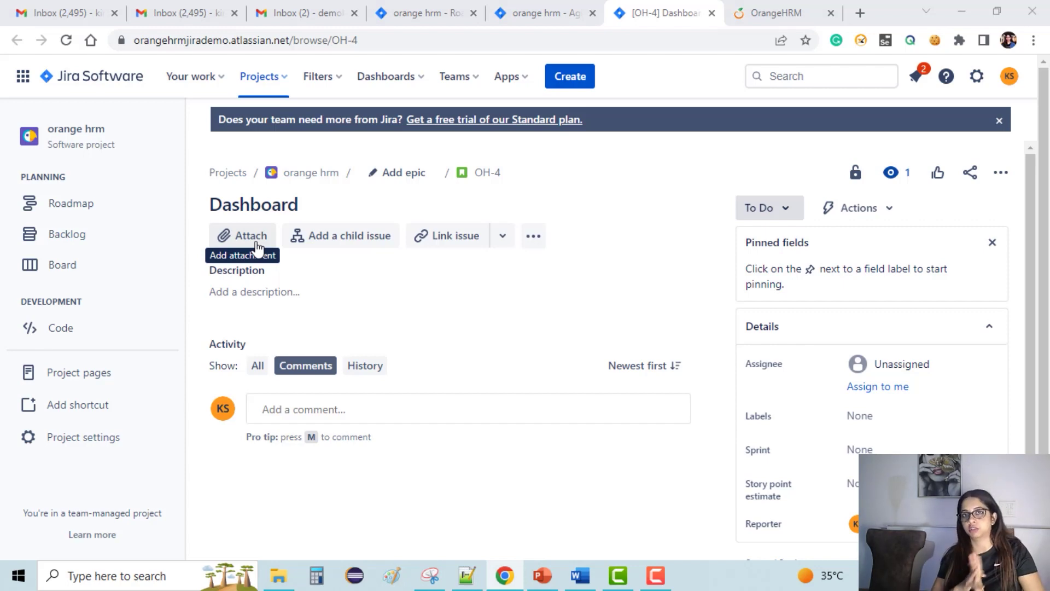
click(258, 247)
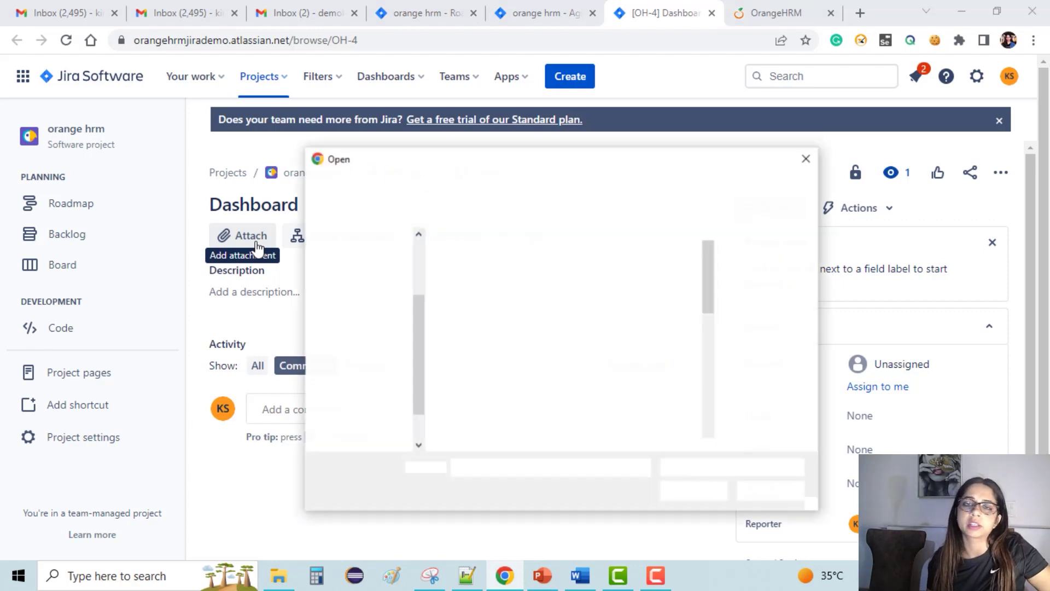
click(815, 154)
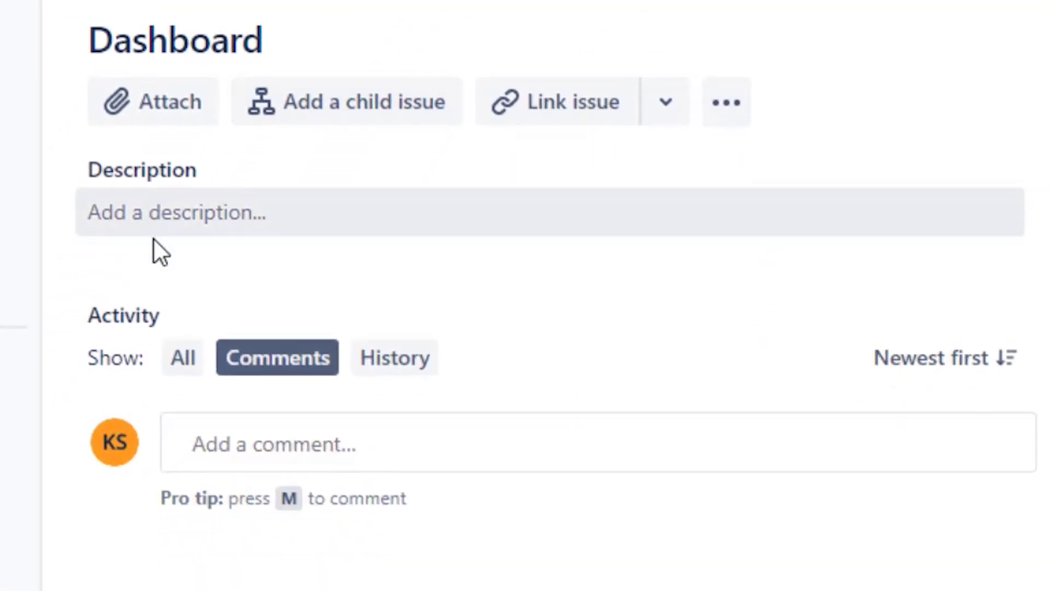
Save a two-line description on the Dashboard story: "Creating the Dashboard Page." and "Coding , Designing and Testing it"
click(136, 212)
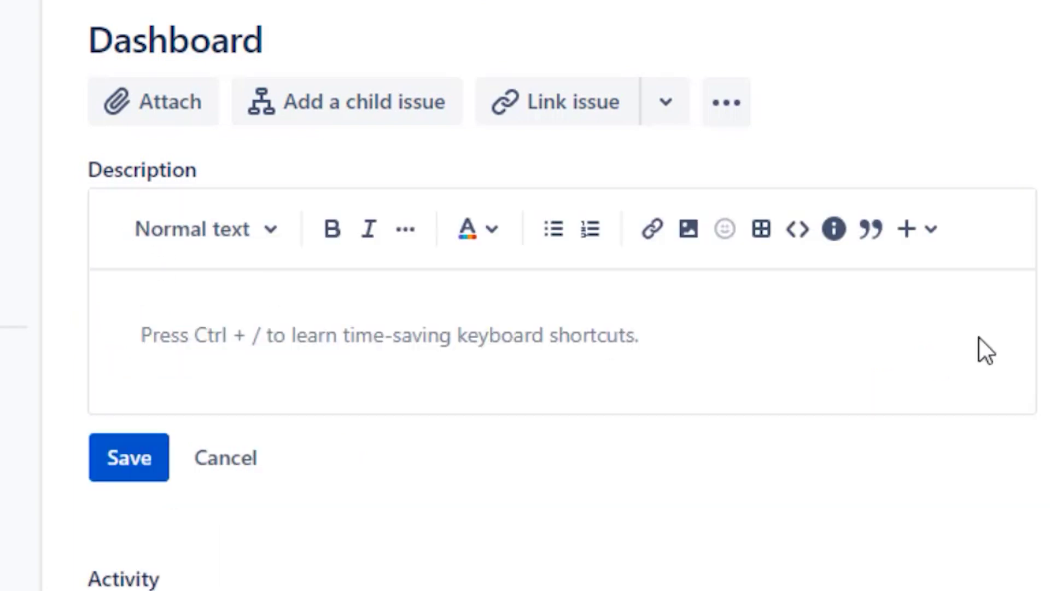
text(c)
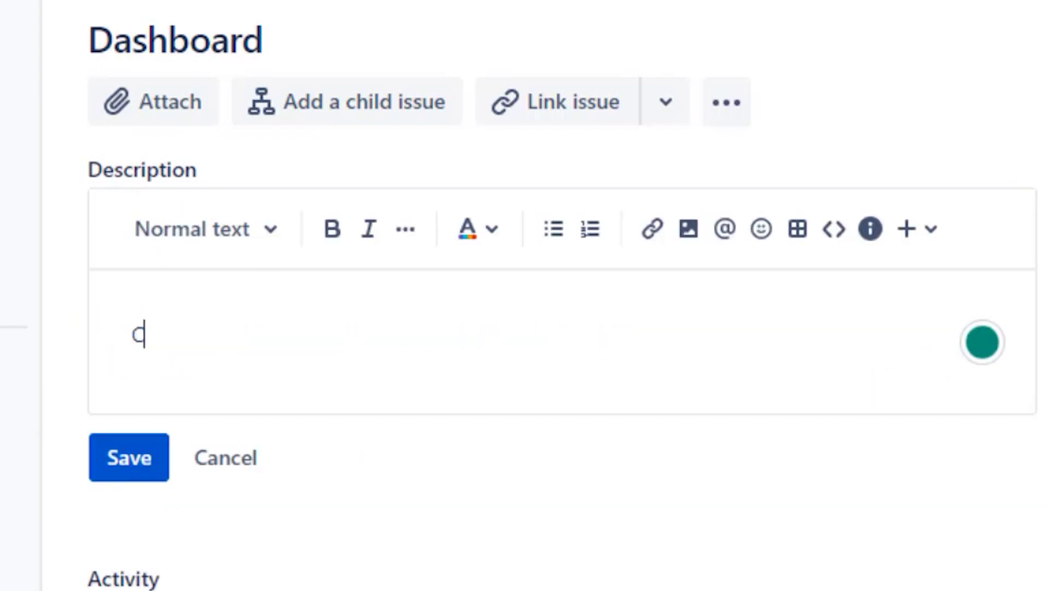
text(reating )
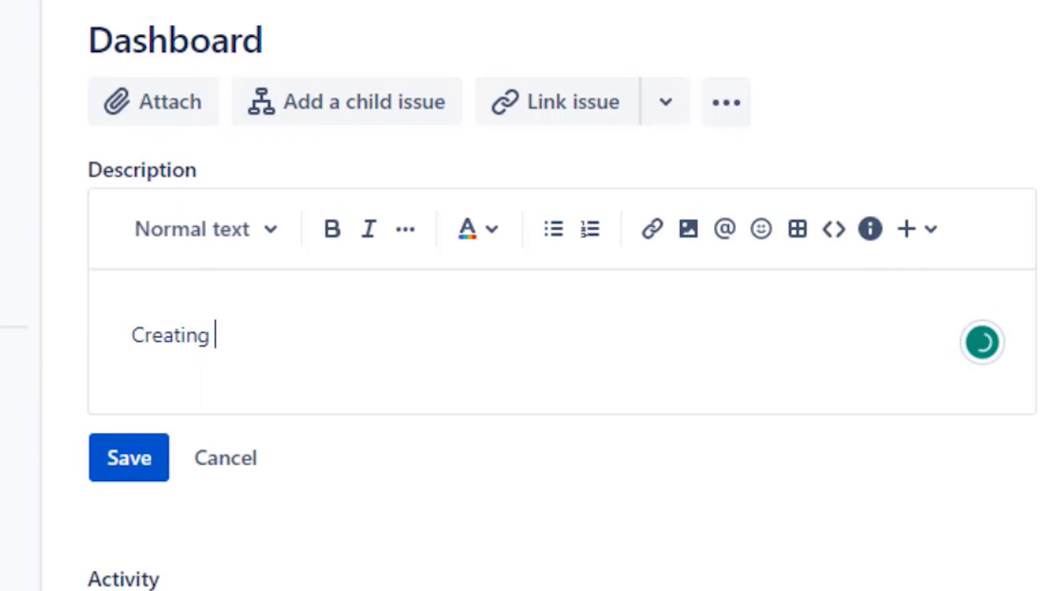
text(the Dashboard Page.)
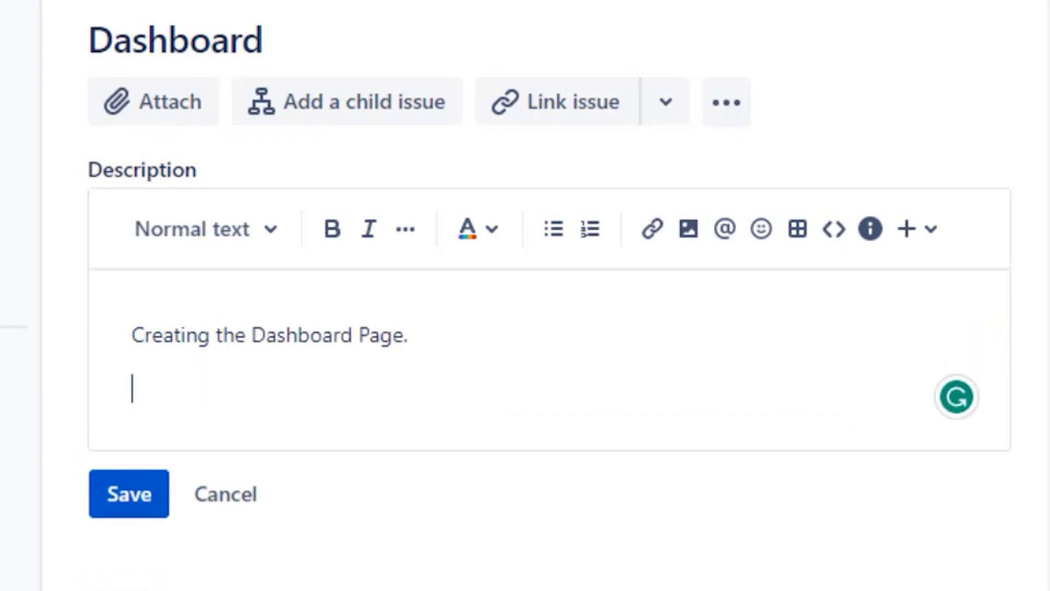
text(Testing)
click(136, 398)
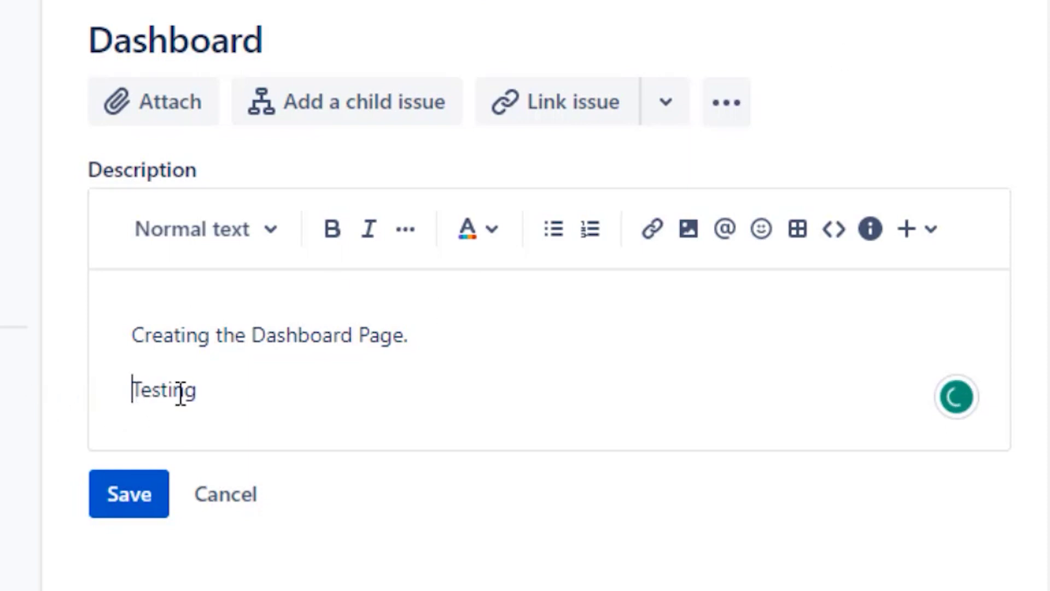
text(Coding )
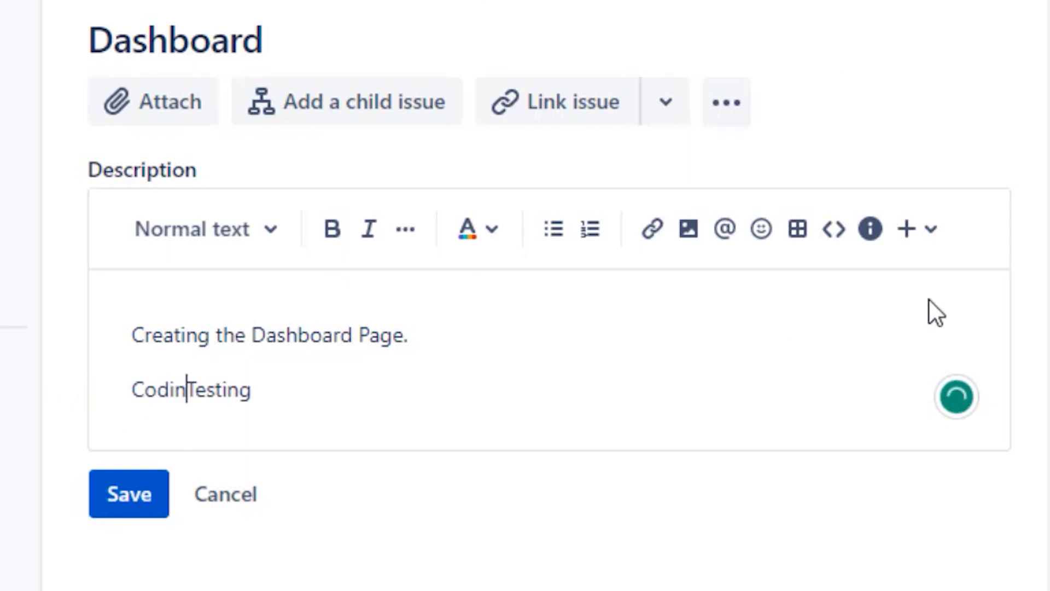
text(, Designing and)
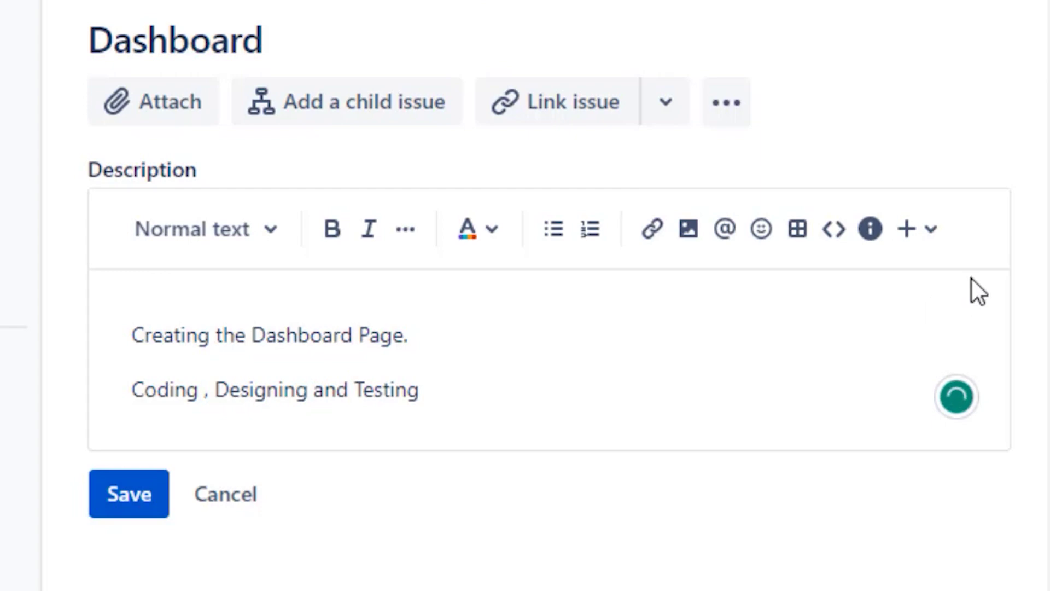
click(600, 387)
text(It)
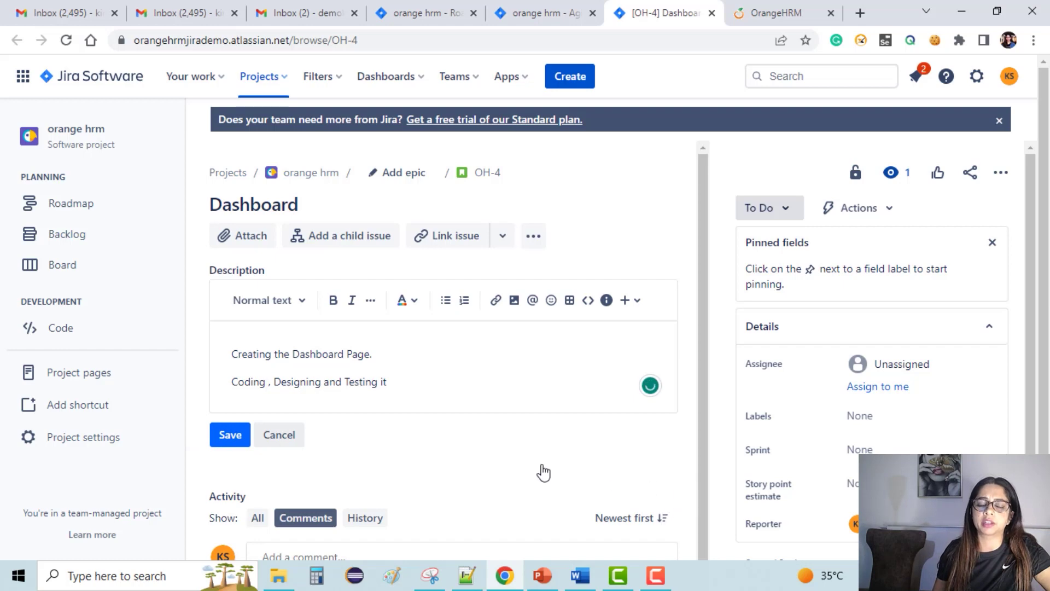
click(571, 443)
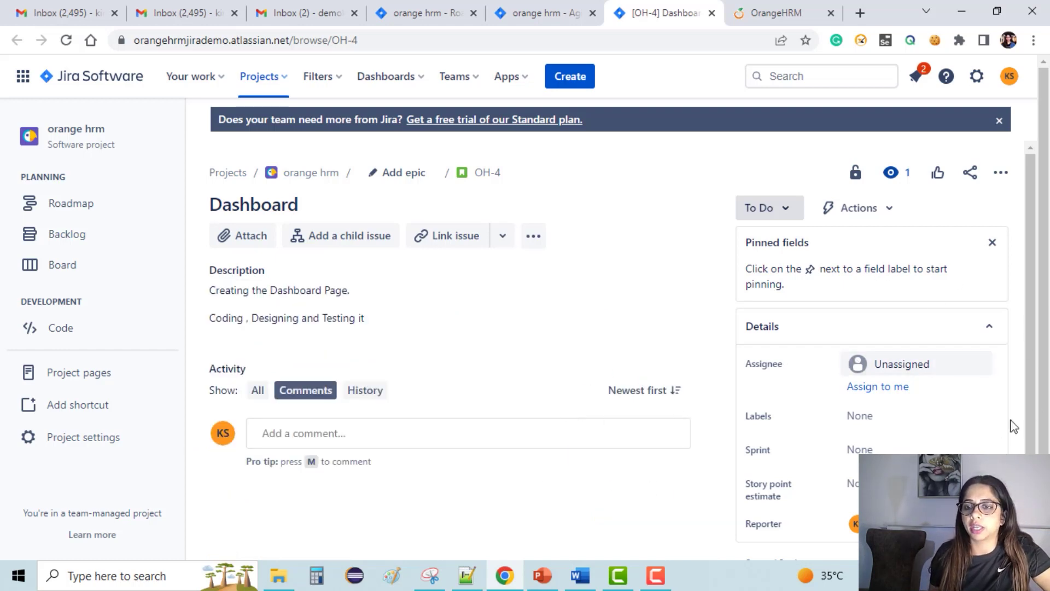
Assign the Dashboard story to yourself and check the statuses available for it without changing the current one
click(900, 389)
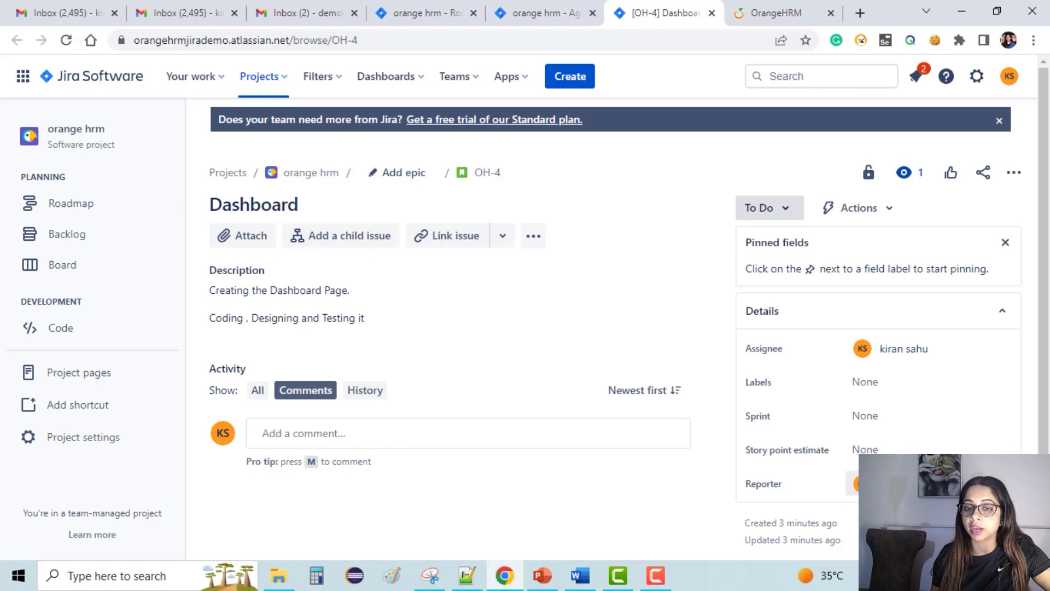
scroll(628, 306, down, 1)
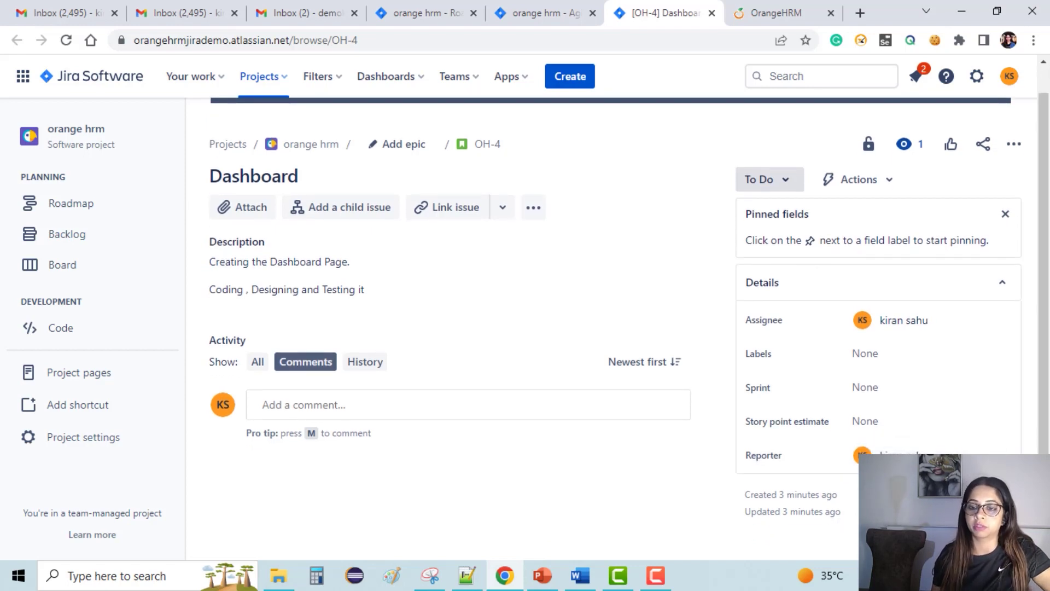
click(796, 188)
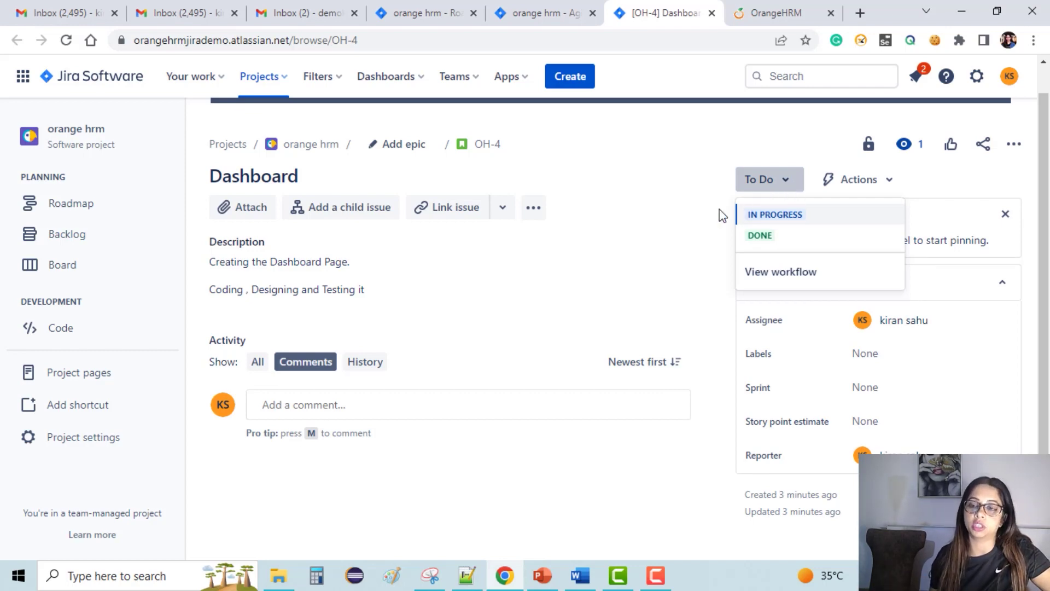
click(936, 201)
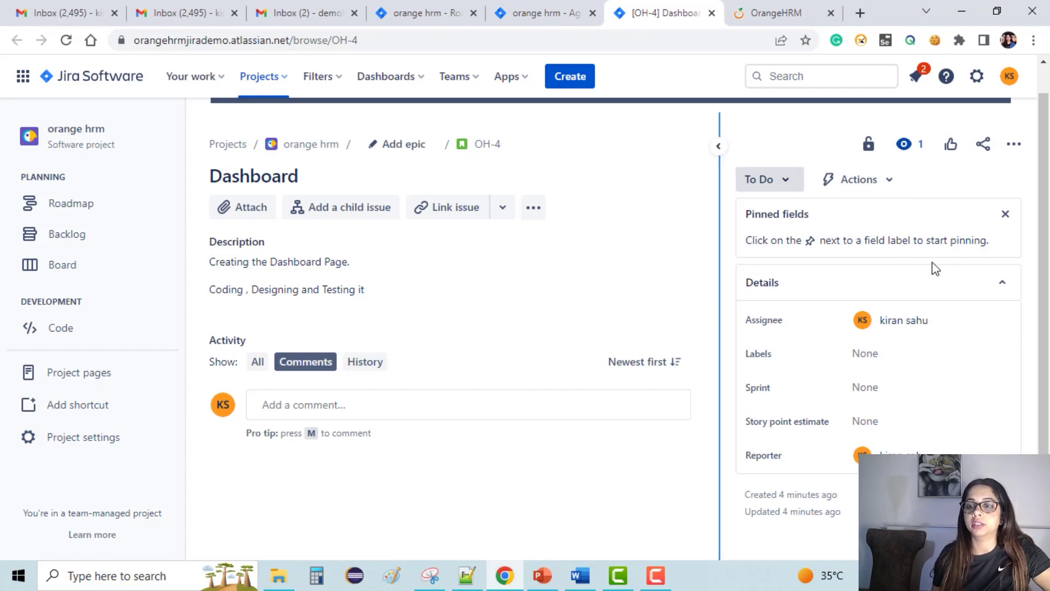
Look at the Dashboard story's access restriction notice and its list of further issue actions
click(868, 144)
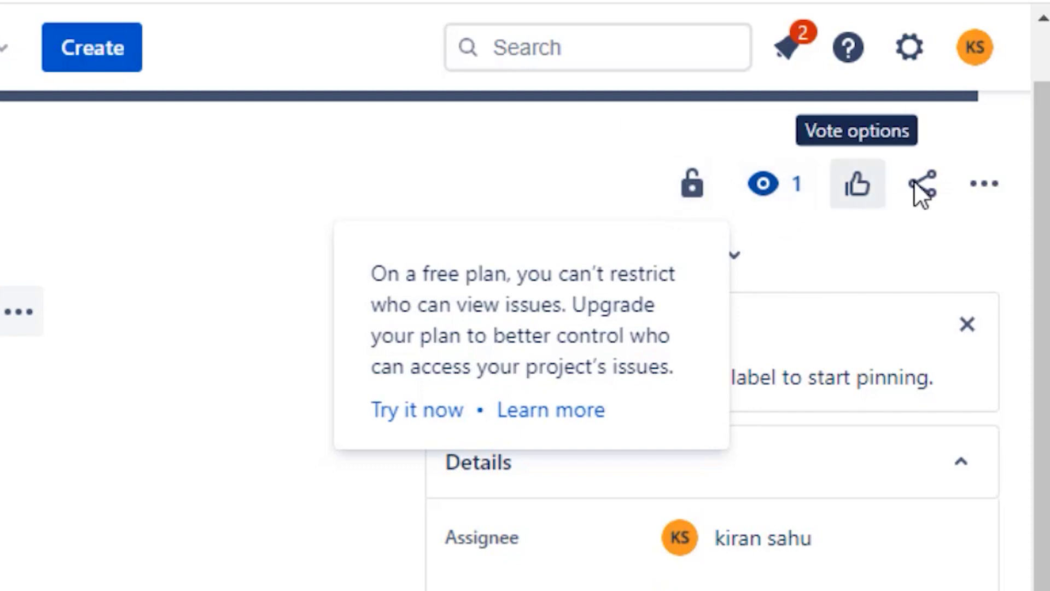
click(982, 206)
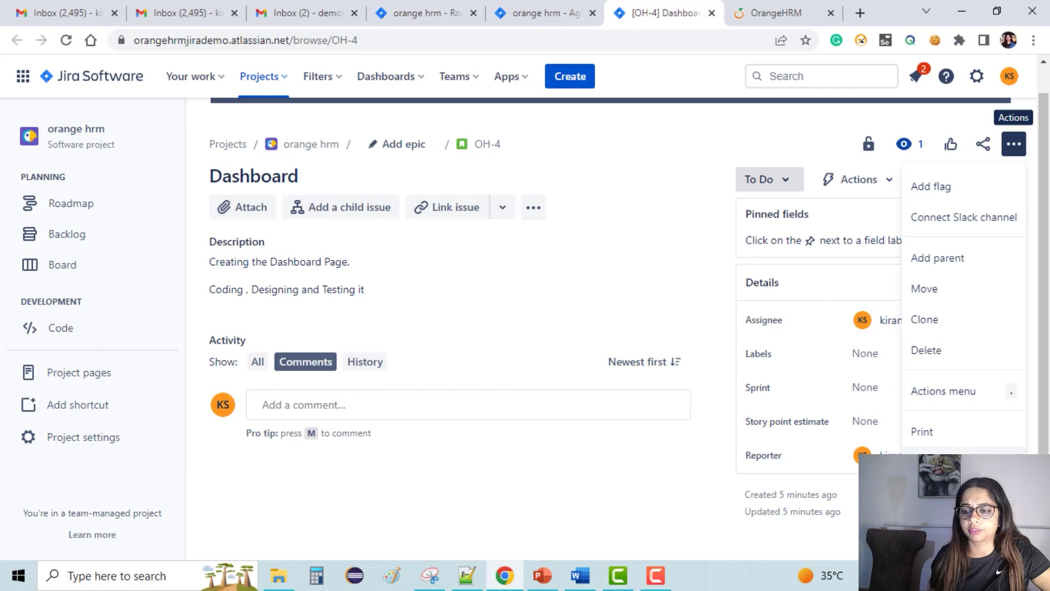
click(809, 136)
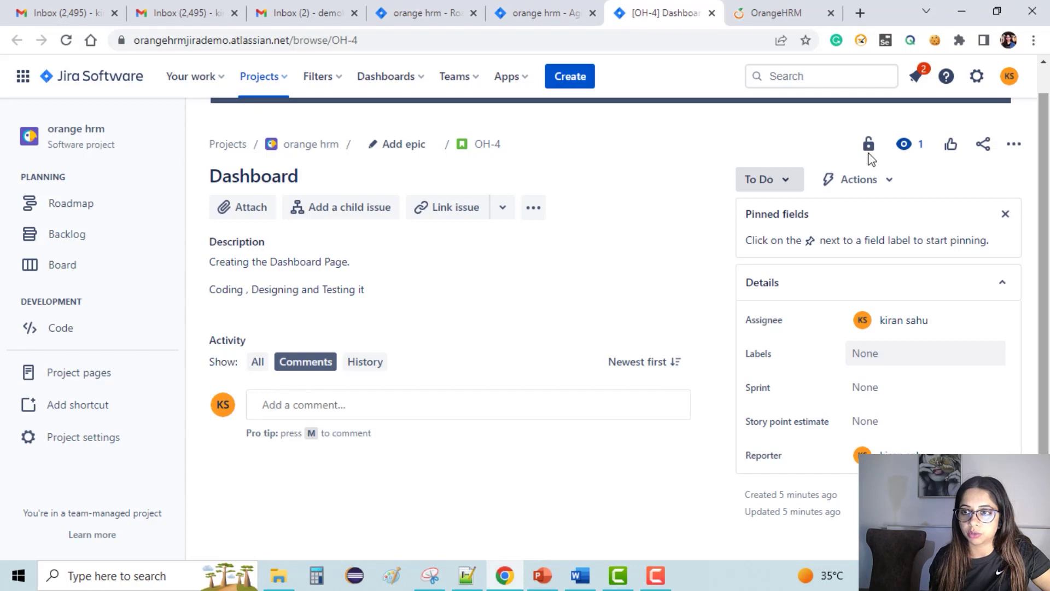
Link the Dashboard story to the epic OH-1 orange hrm website
click(404, 147)
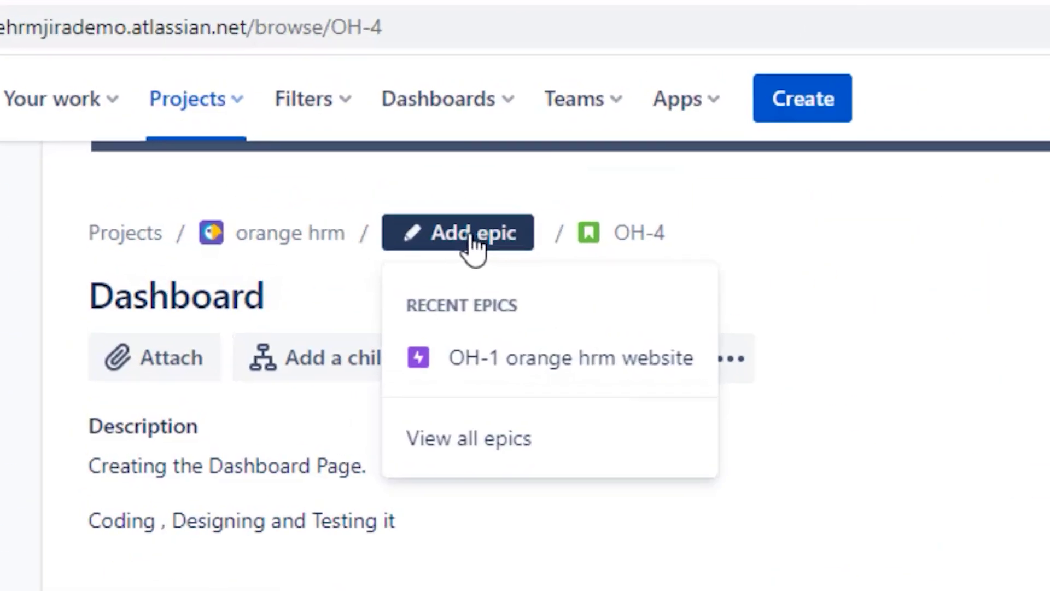
click(563, 373)
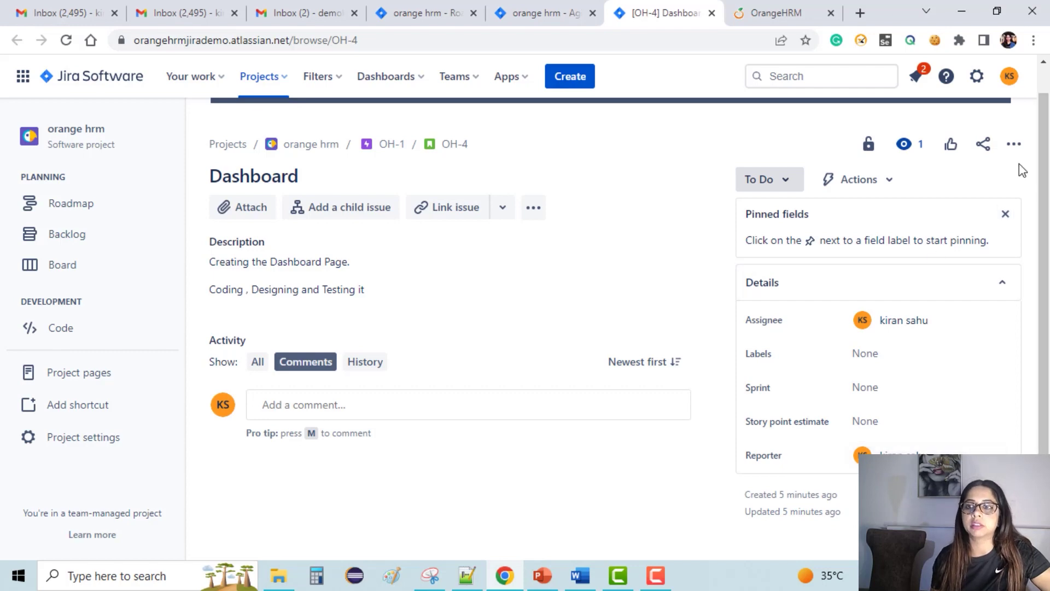
Create a child issue named Development Task under the Dashboard story
click(353, 212)
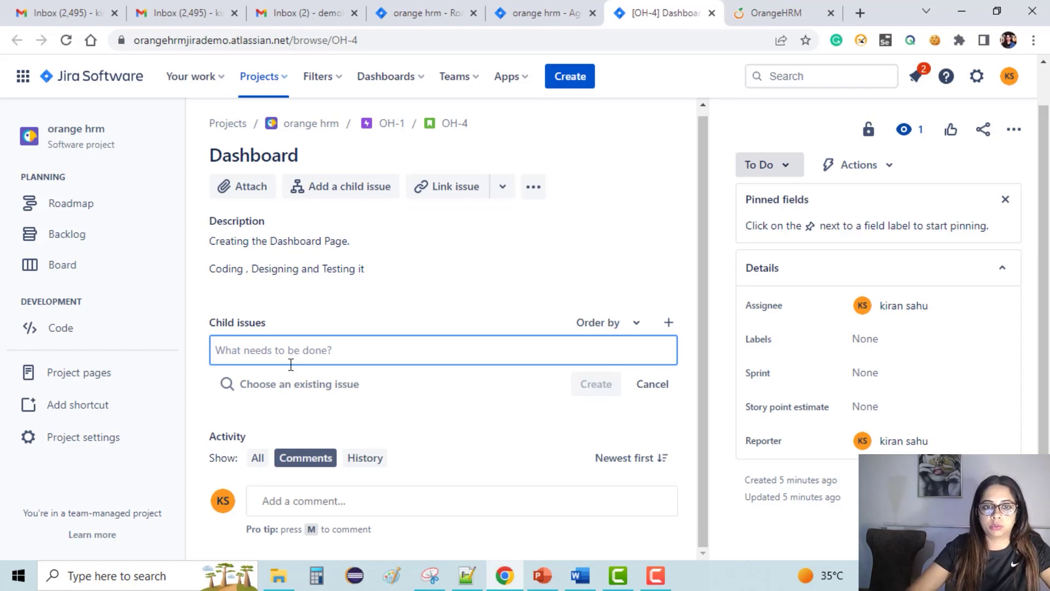
text(Development)
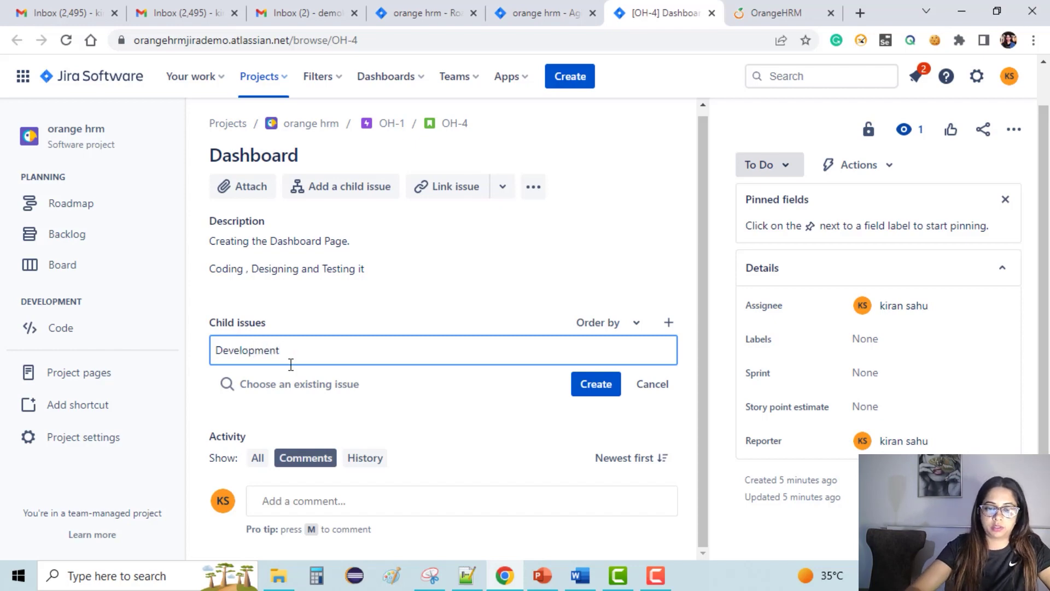
text(Tasj)
key(BackSpace)
text(k)
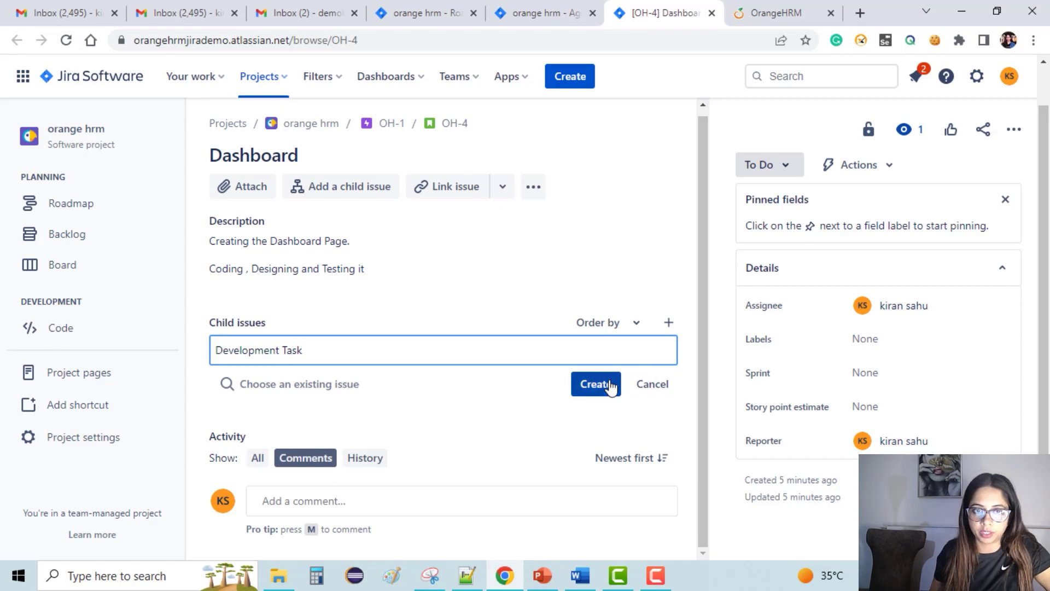
click(596, 384)
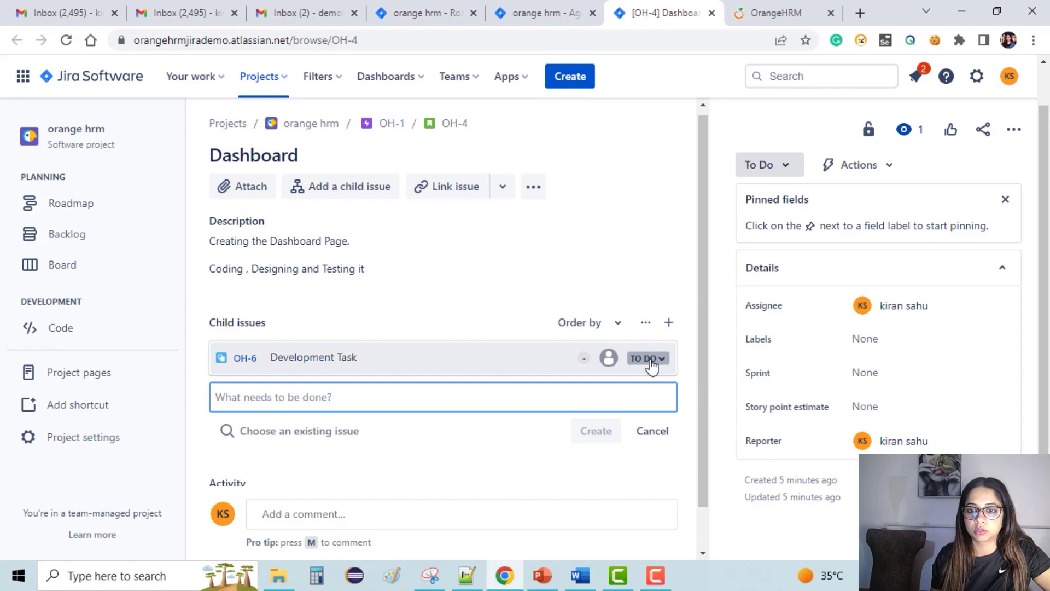
Open the Development Task child issue in its own browser tab and permanently delete it
right_click(244, 362)
click(306, 371)
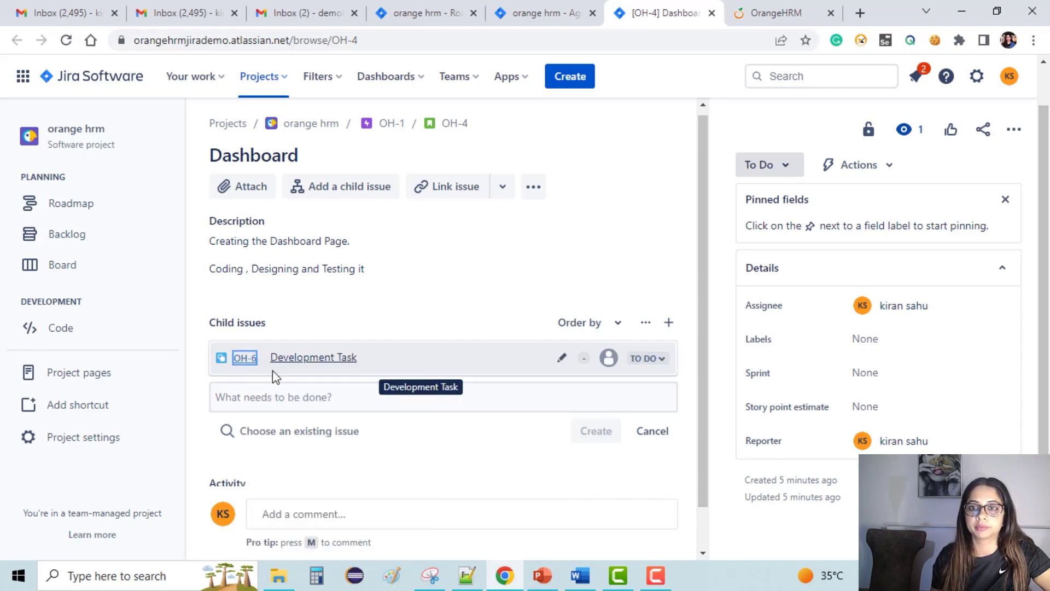
click(676, 12)
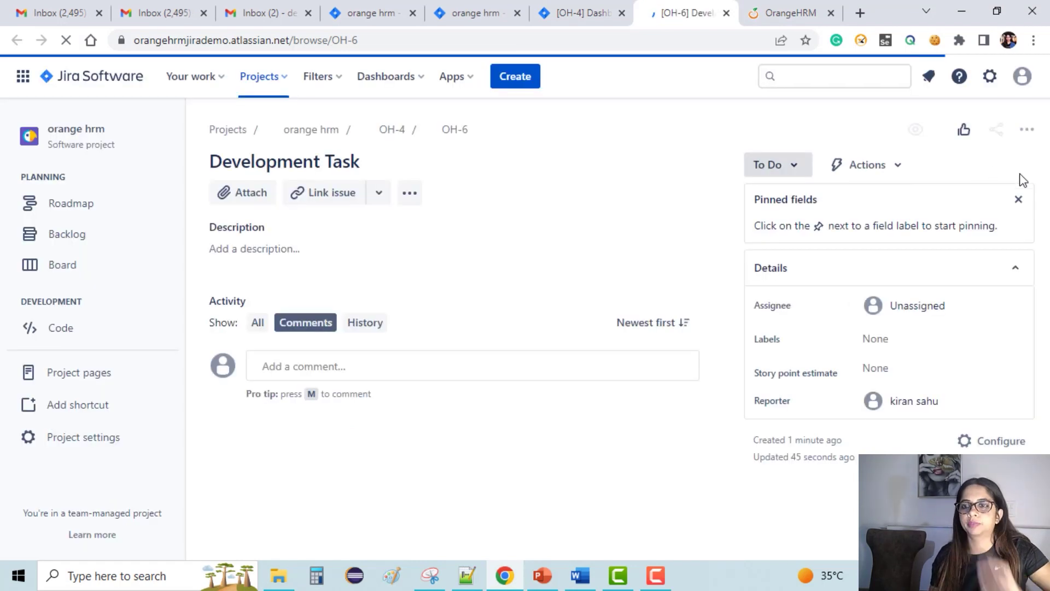
click(1027, 130)
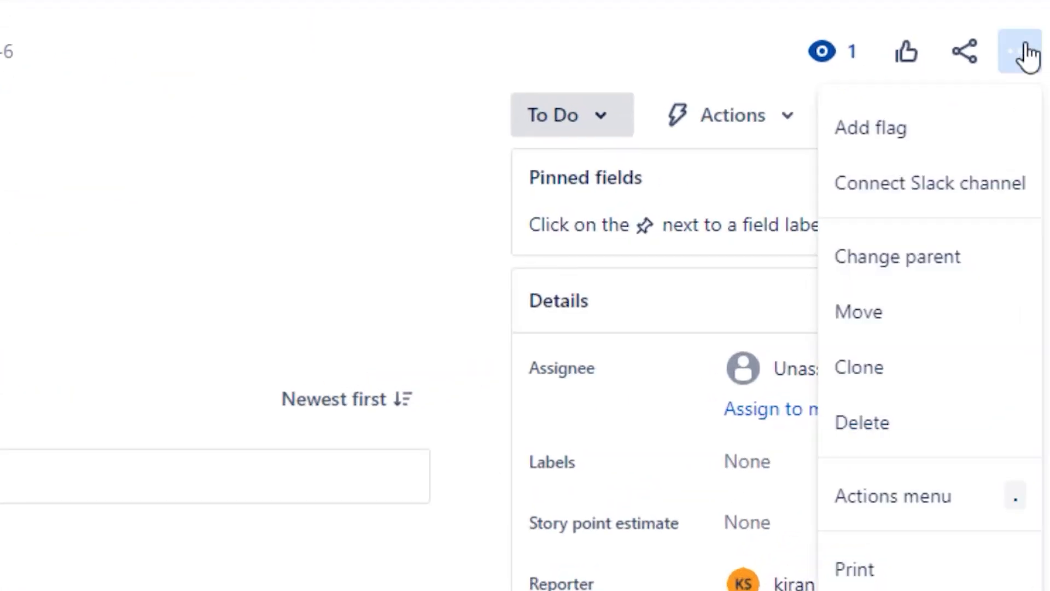
click(869, 429)
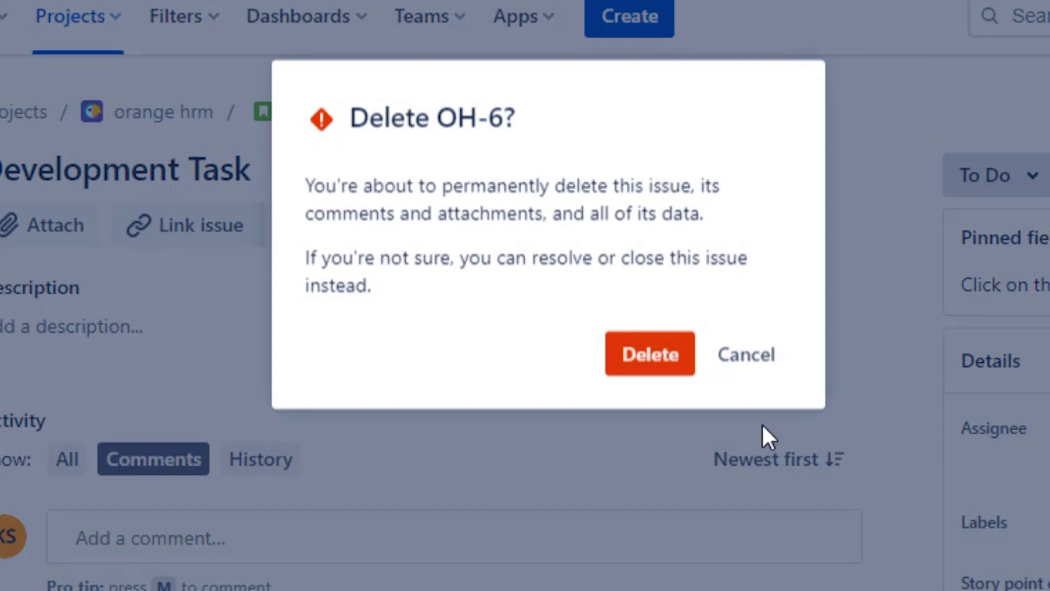
click(673, 359)
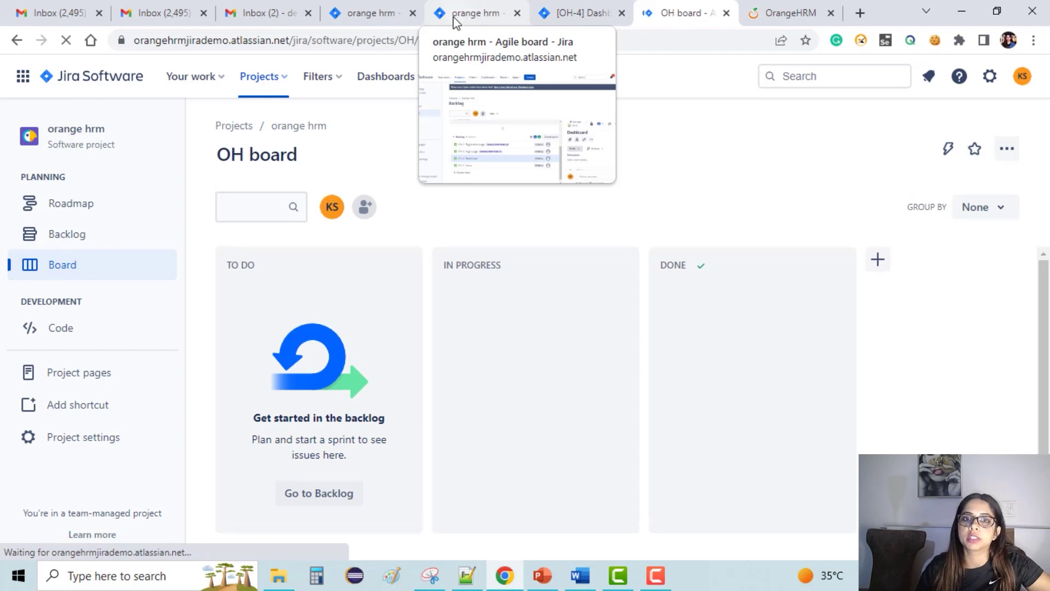
Return to the backlog and create an issue of type Task named Development of registration Page
click(454, 16)
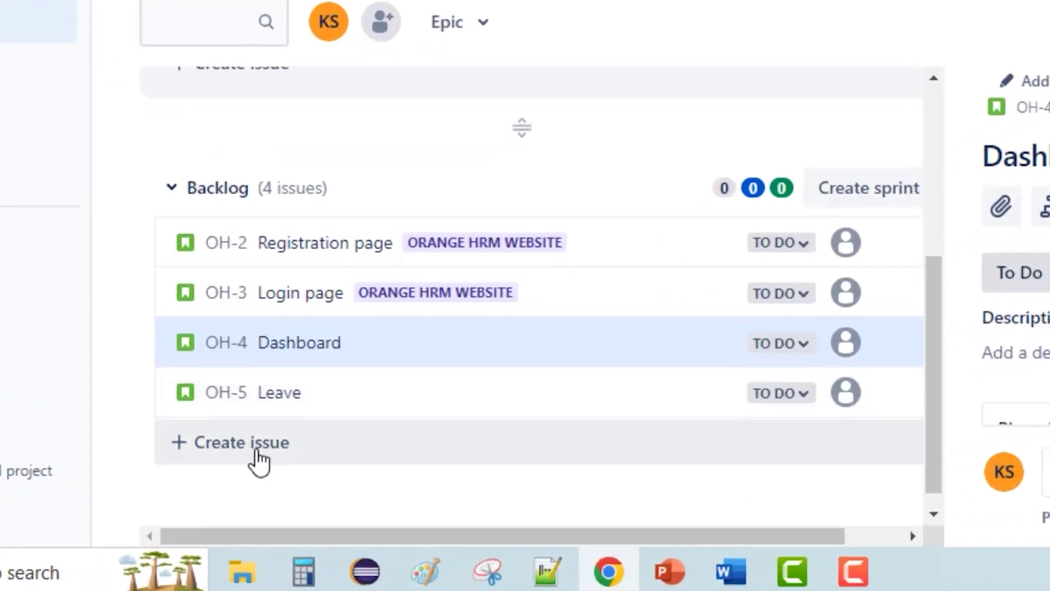
click(257, 455)
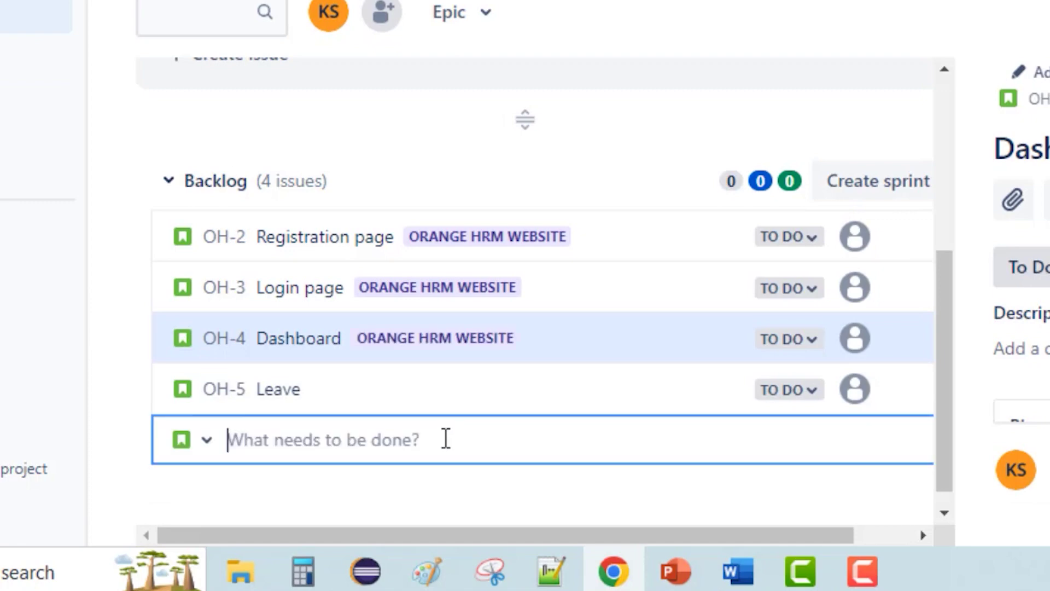
click(205, 443)
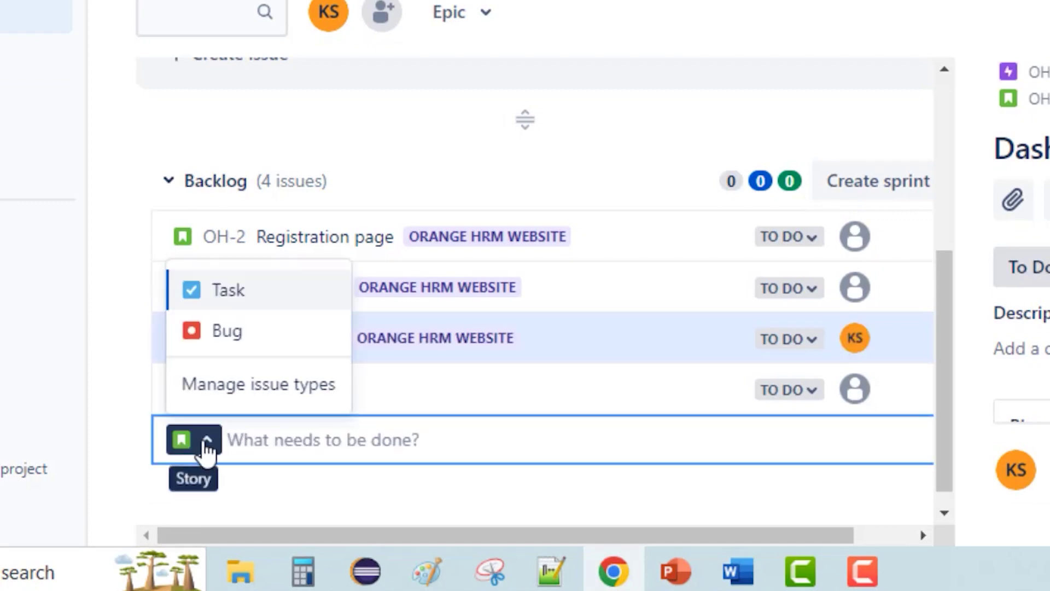
click(236, 297)
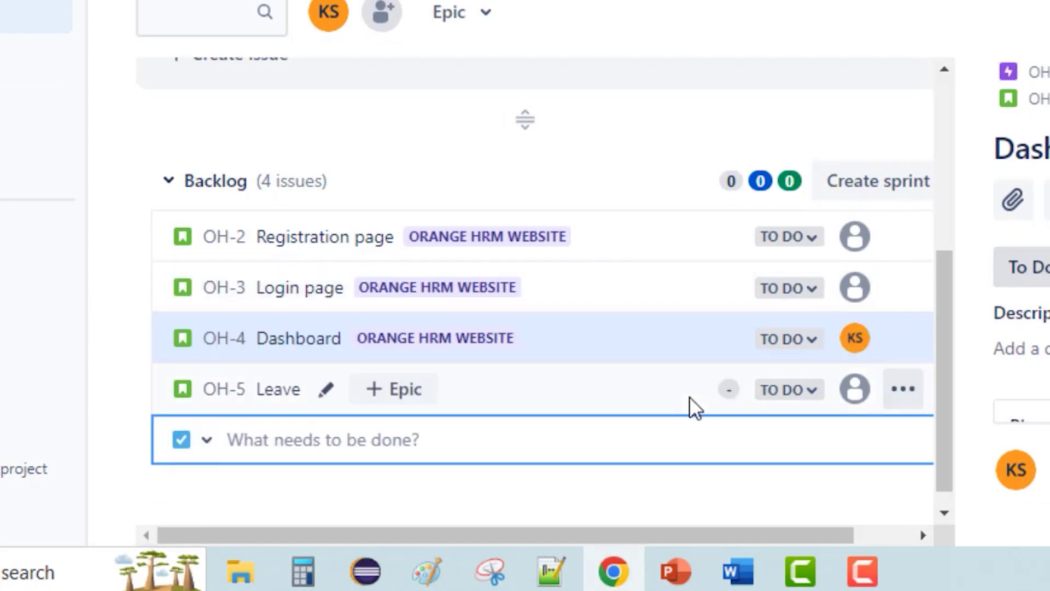
text(Development )
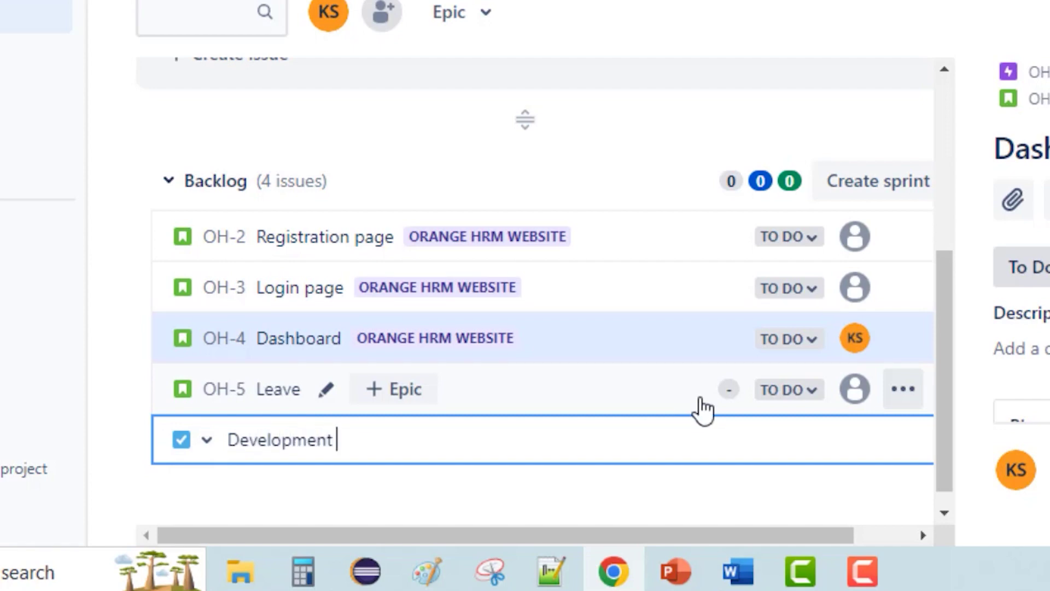
text(of regis)
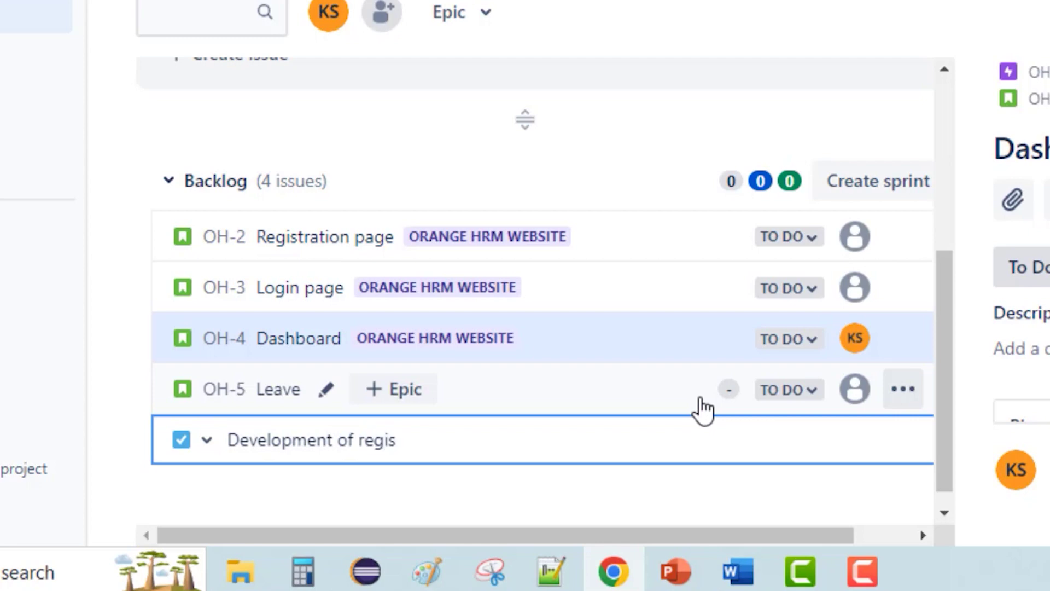
text(tration Pa)
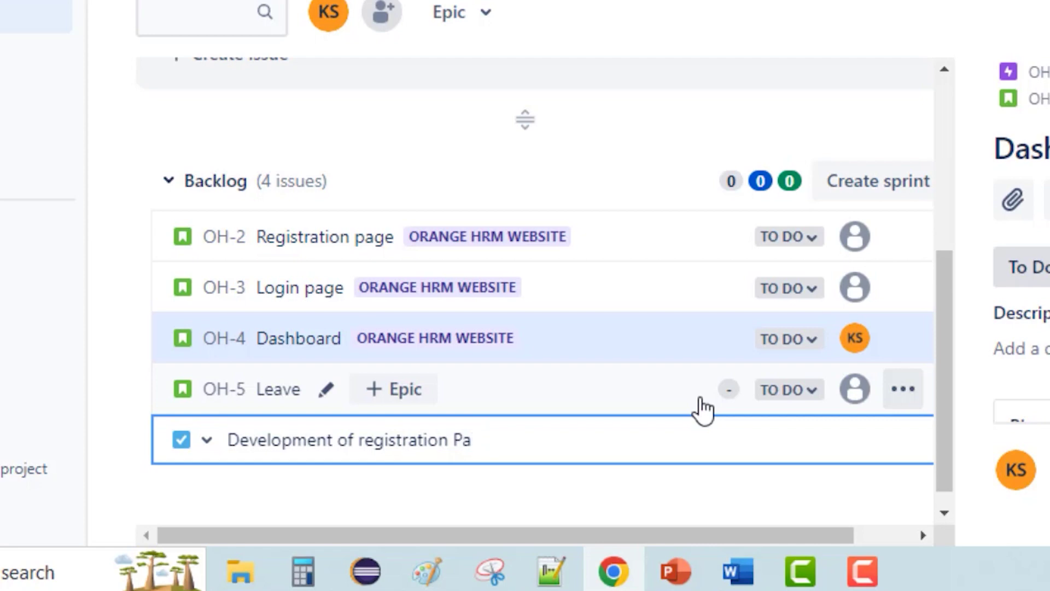
text(hge)
key(Return)
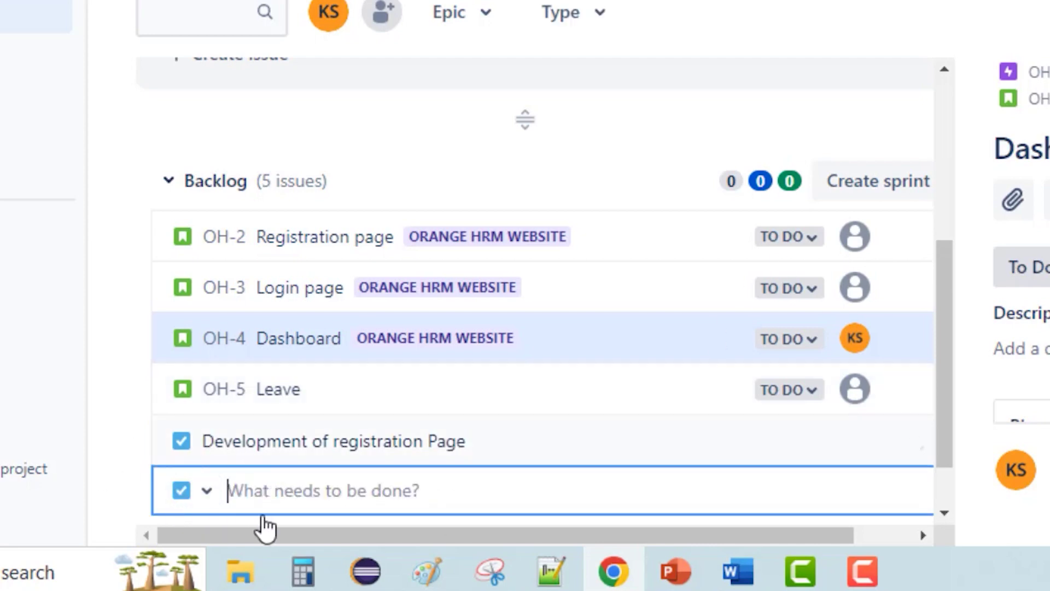
Create a backlog task named Testing of the registration page
text(Test)
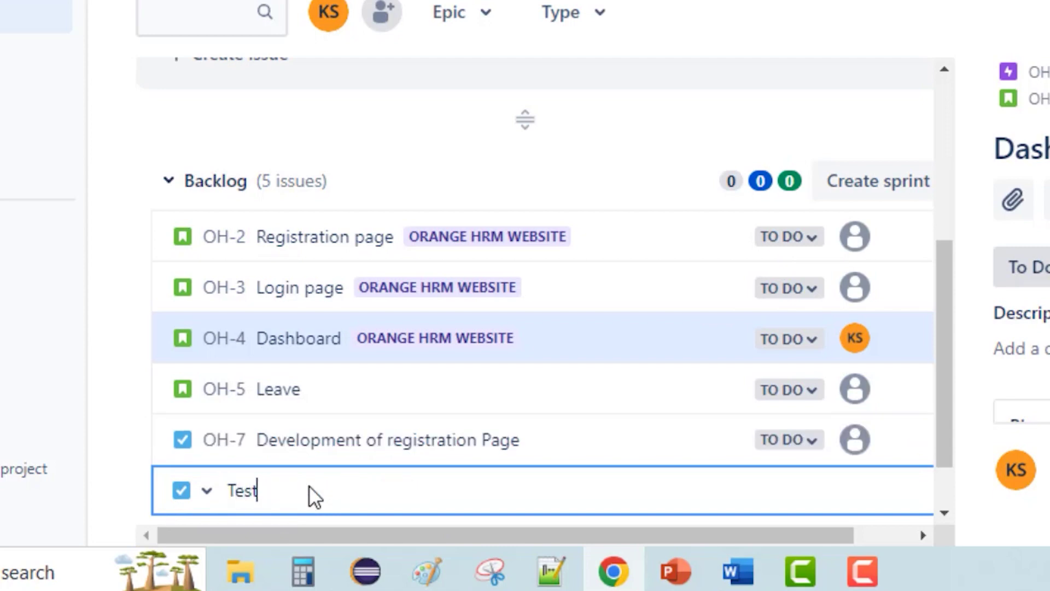
text(ing of the registration ppa)
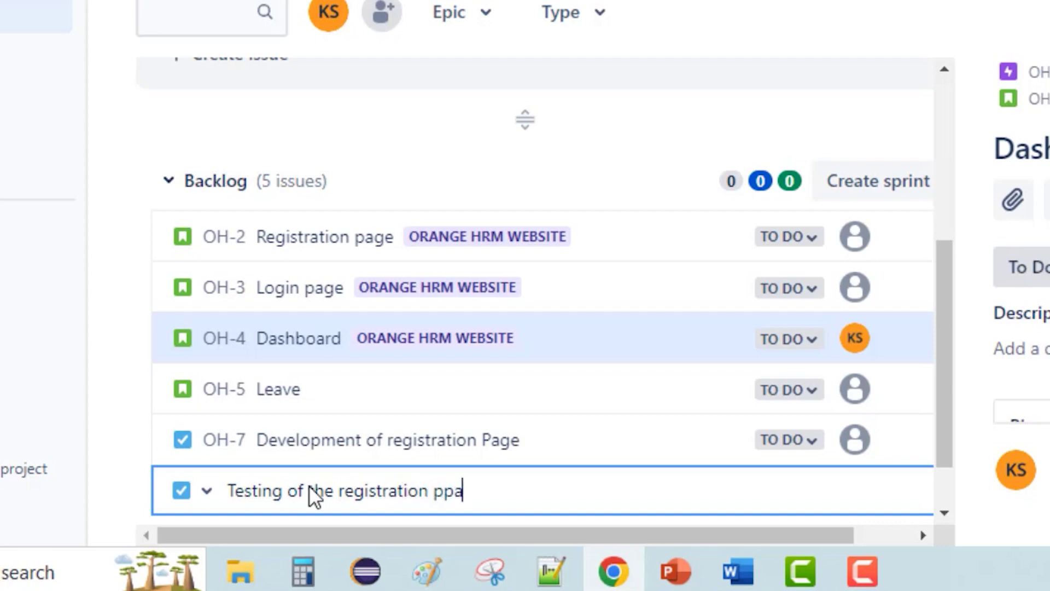
key(BackSpace)
key(BackSpace)
text(age)
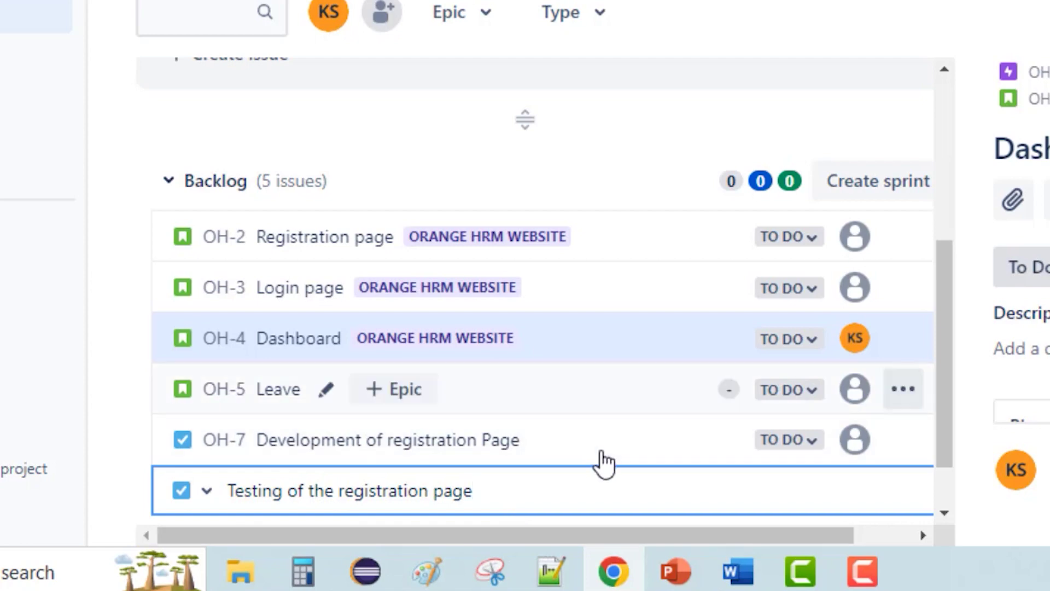
key(Return)
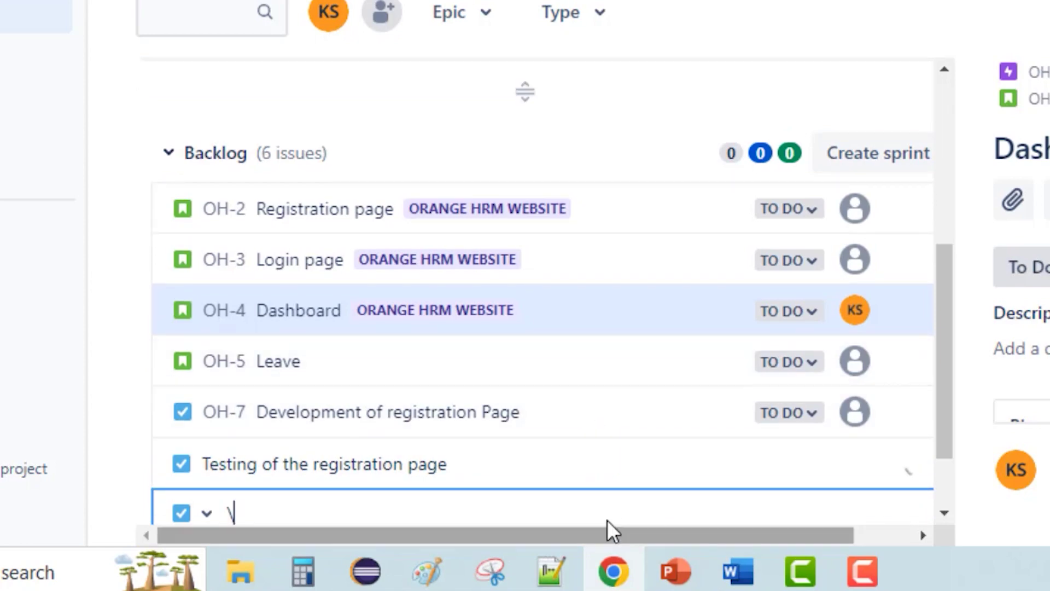
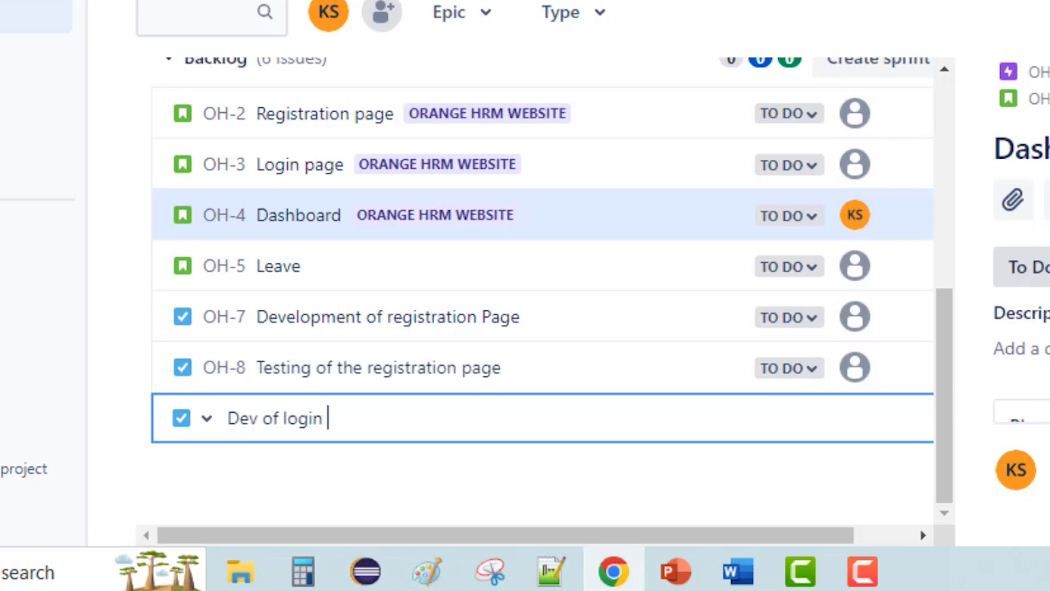
Create two more backlog tasks named Dev of login and testing of login
key(Return)
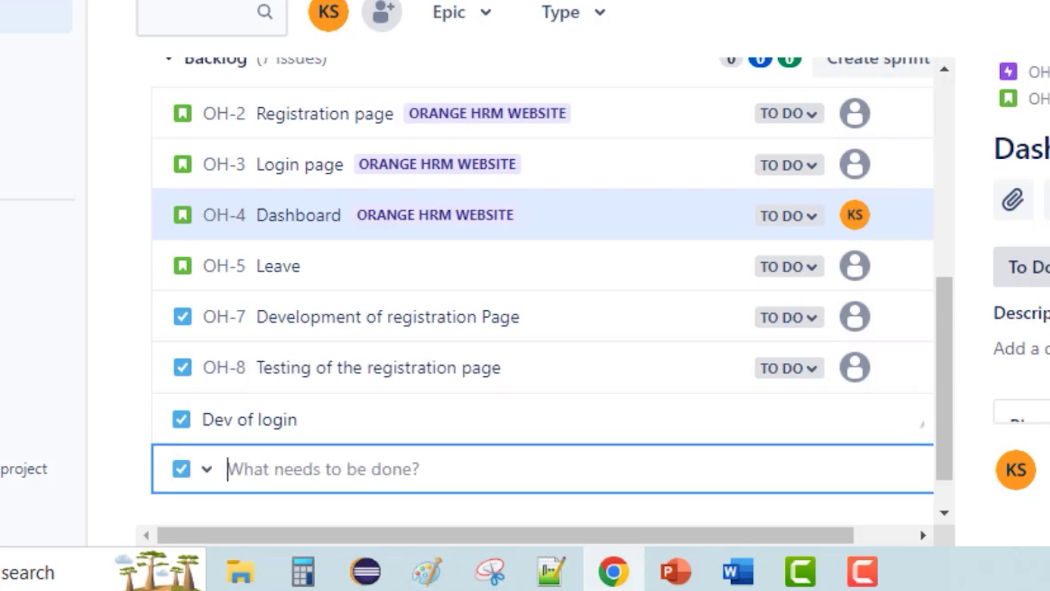
text(test)
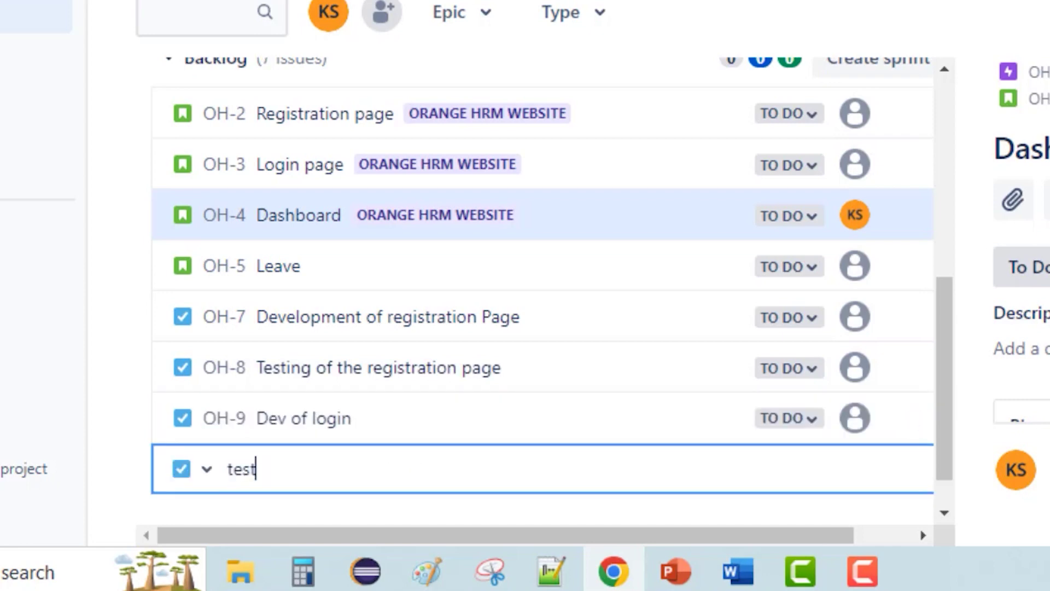
text(ing of login)
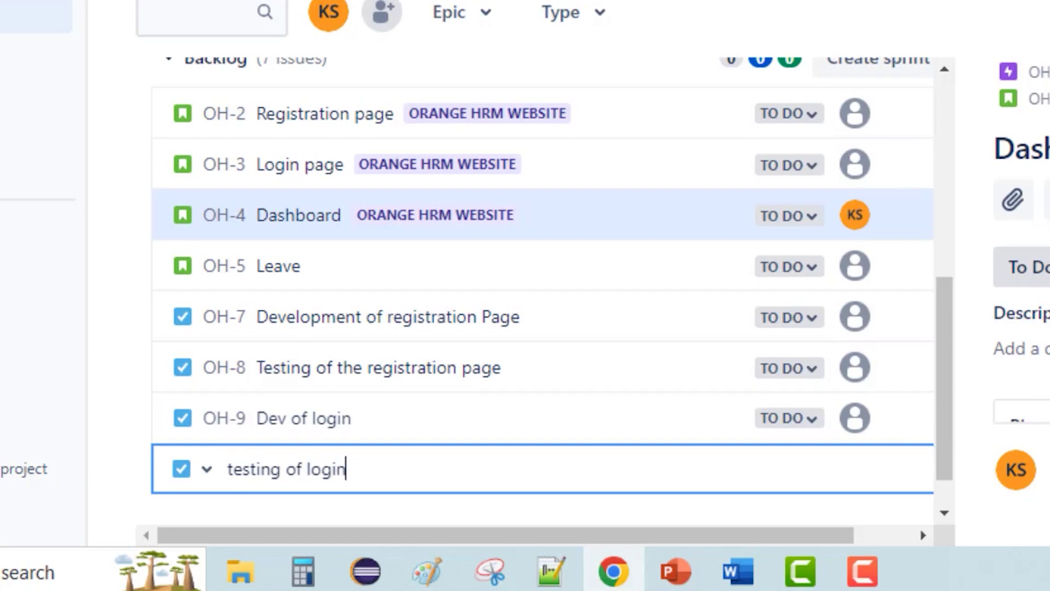
key(Return)
Create two more backlog tasks named development of dashboard and development of login
text(de)
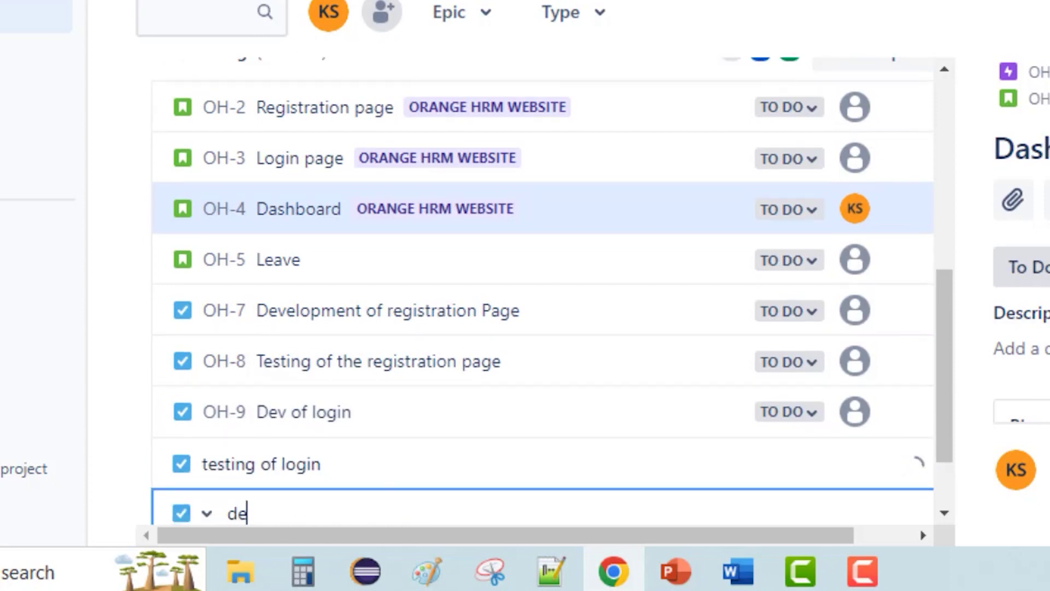
text(velopment o)
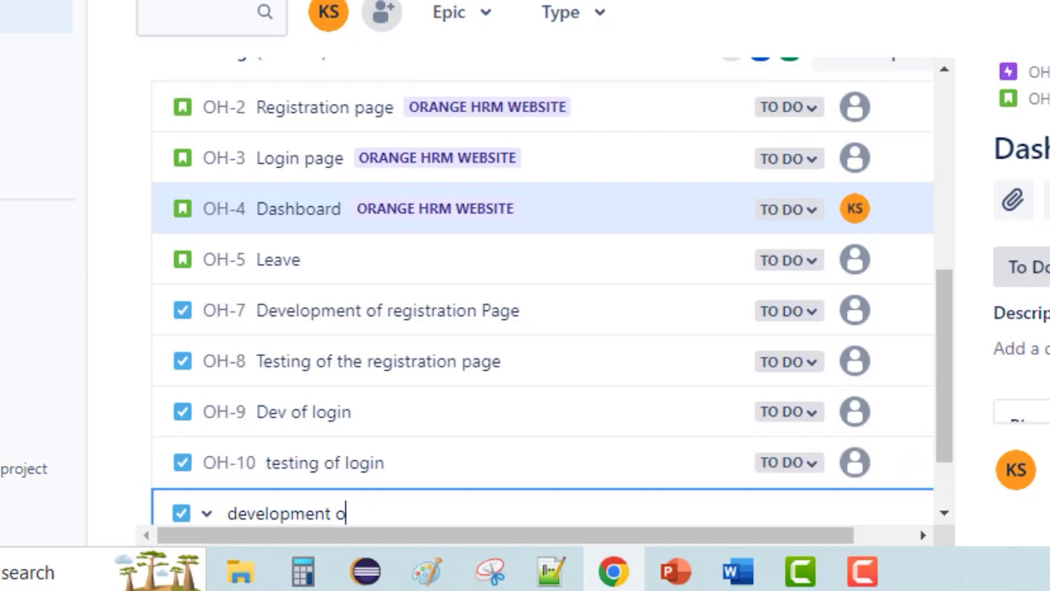
text(f dashboard)
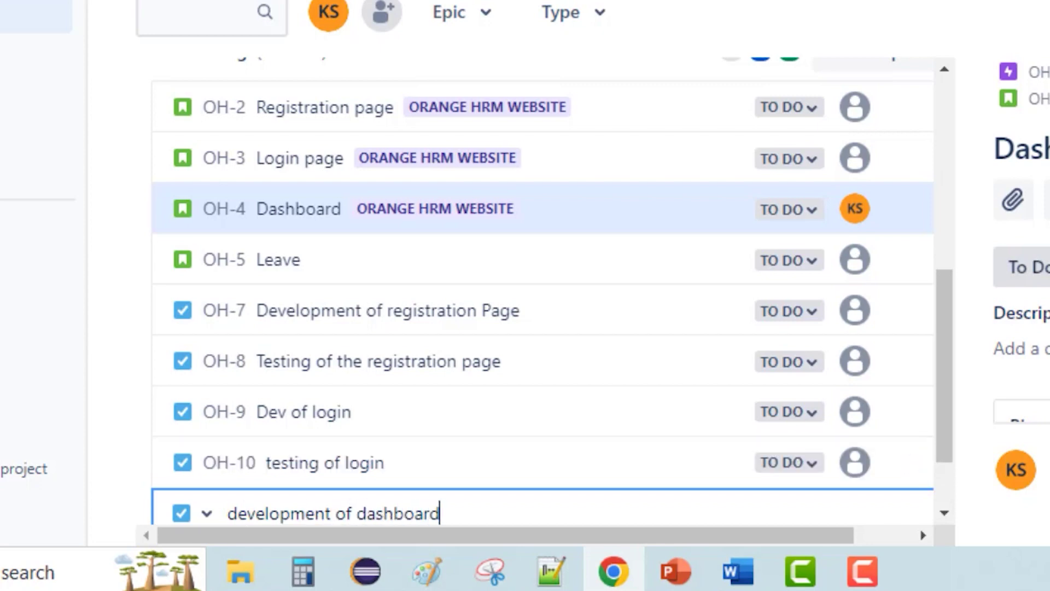
key(Return)
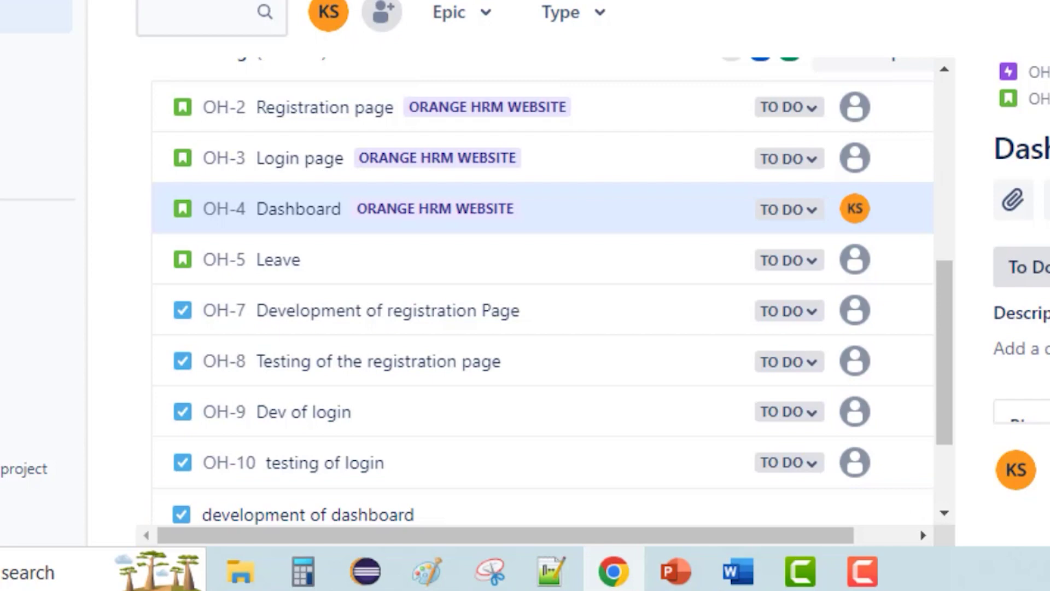
text(developmen)
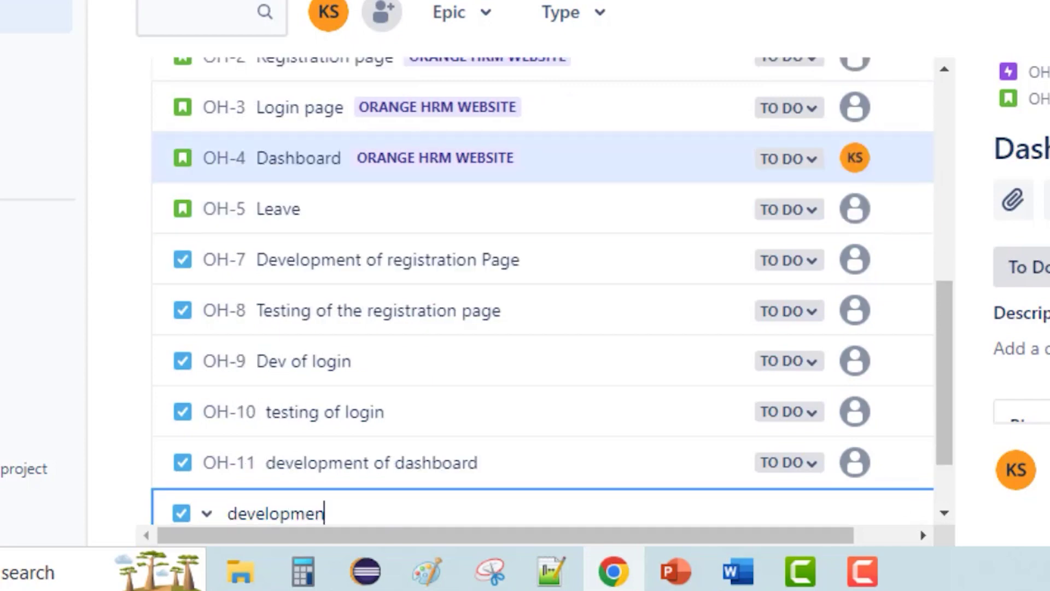
text(t of login)
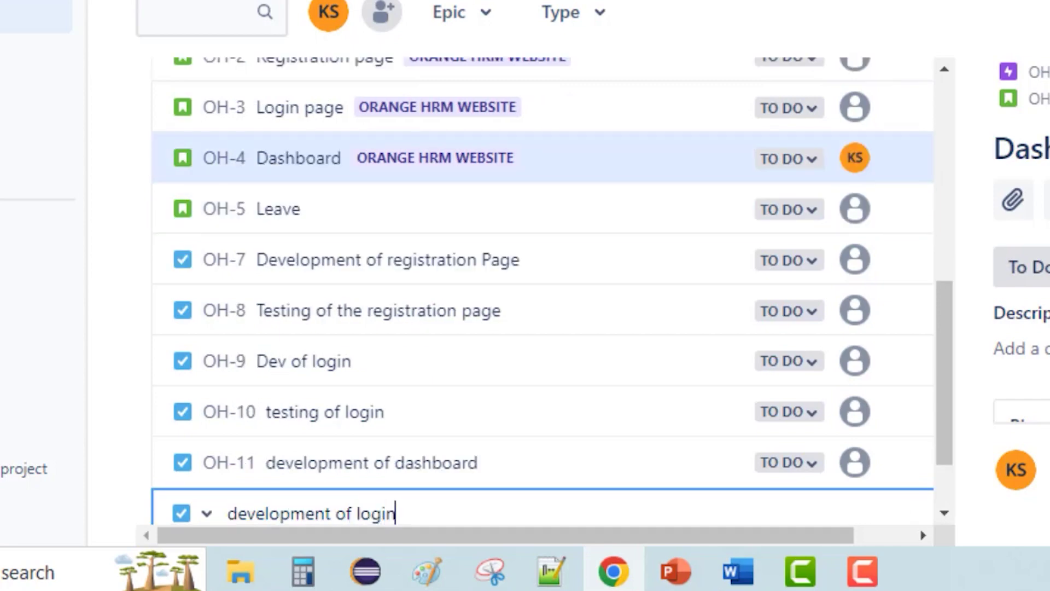
key(Return)
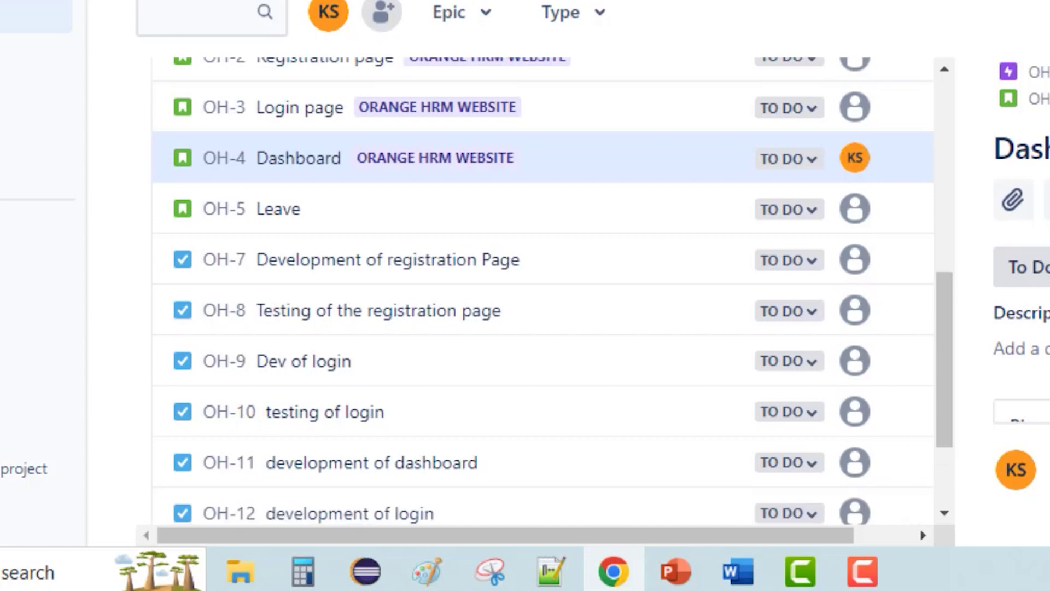
Open the last backlog task, development of login, and rename it development of Dashboard
scroll(407, 520, down, 3)
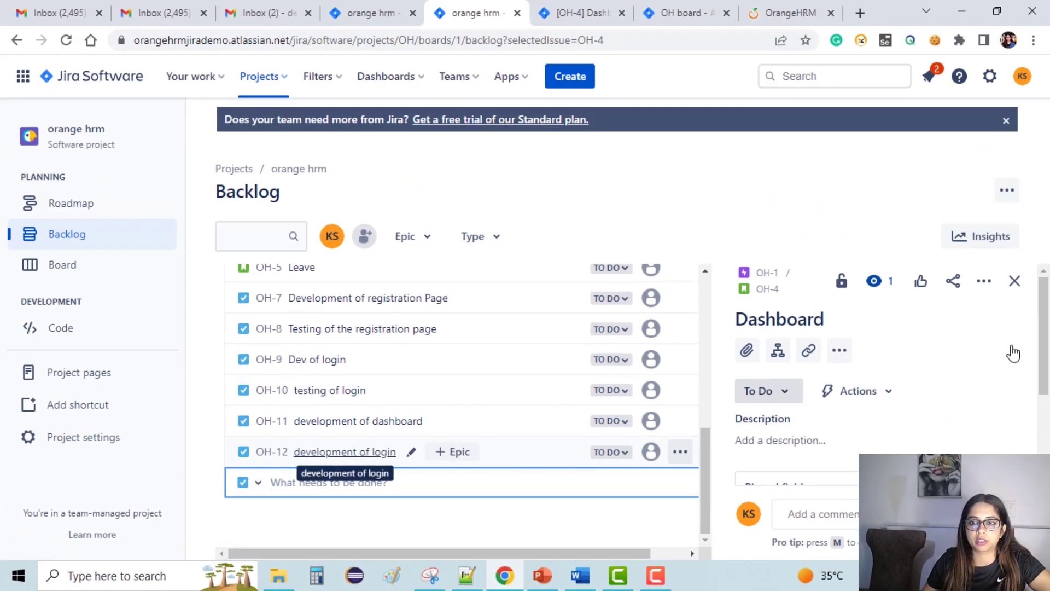
click(1013, 353)
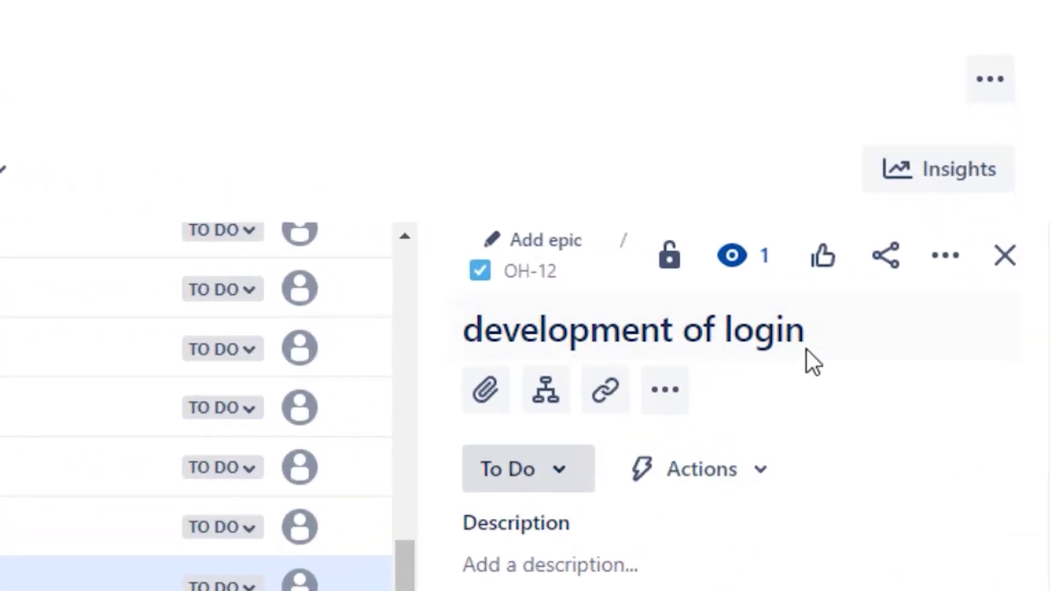
click(788, 331)
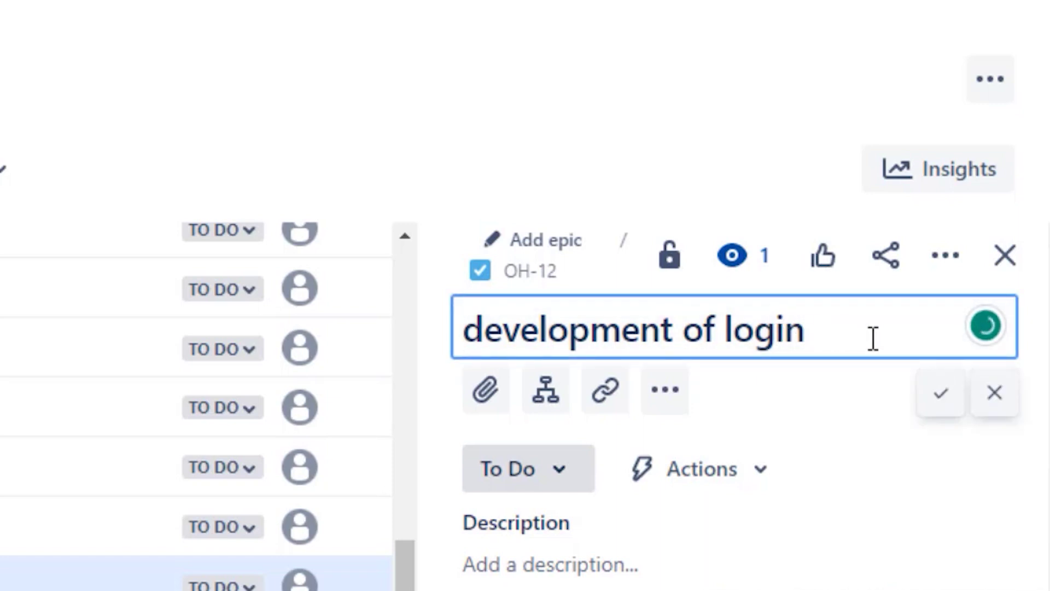
key(BackSpace)
key(BackSpace)
key(BackSpace)
key(BackSpace)
key(BackSpace)
text(Dashn)
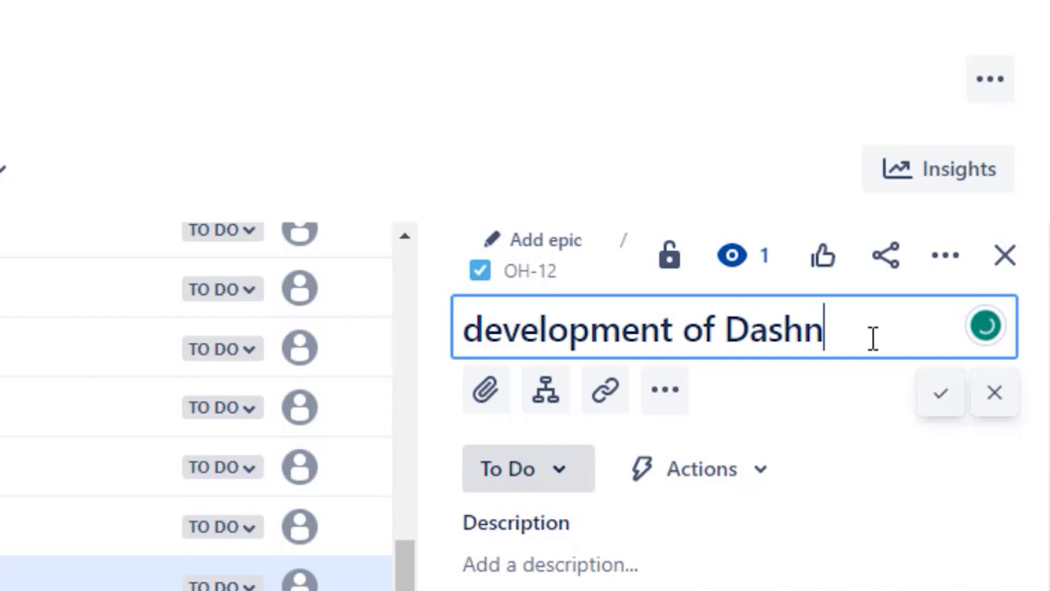
key(BackSpace)
text(board)
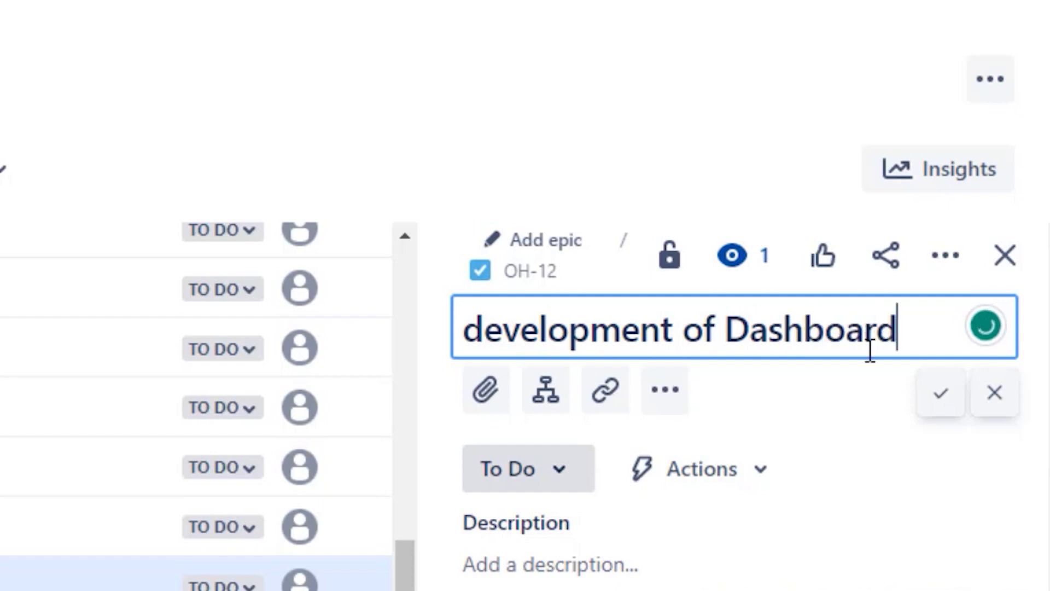
click(941, 393)
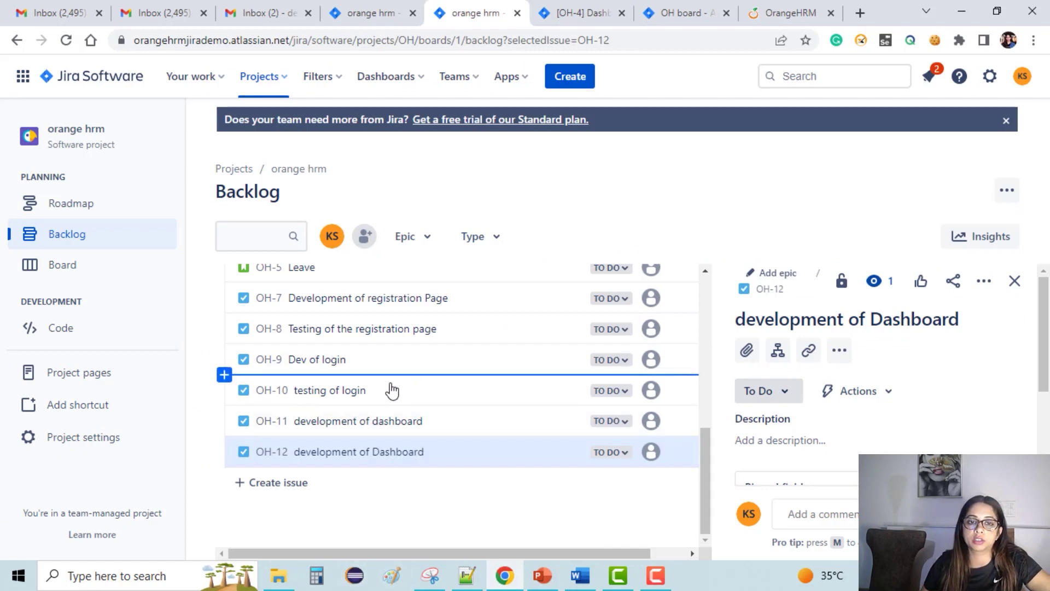
Create two backlog tasks named Dev of leave and testing of leave
click(282, 484)
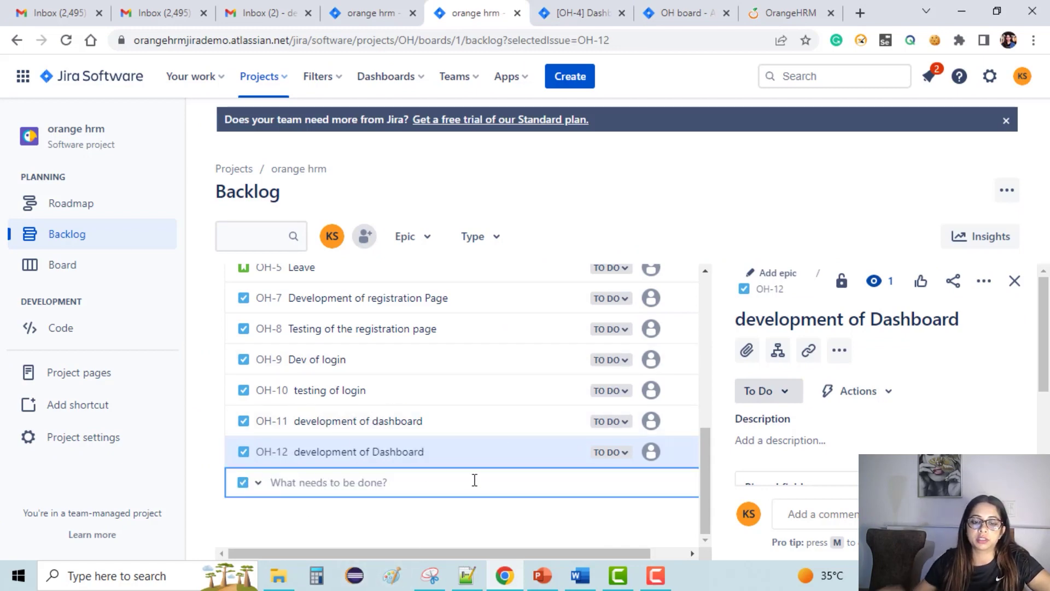
text(Dev of leave)
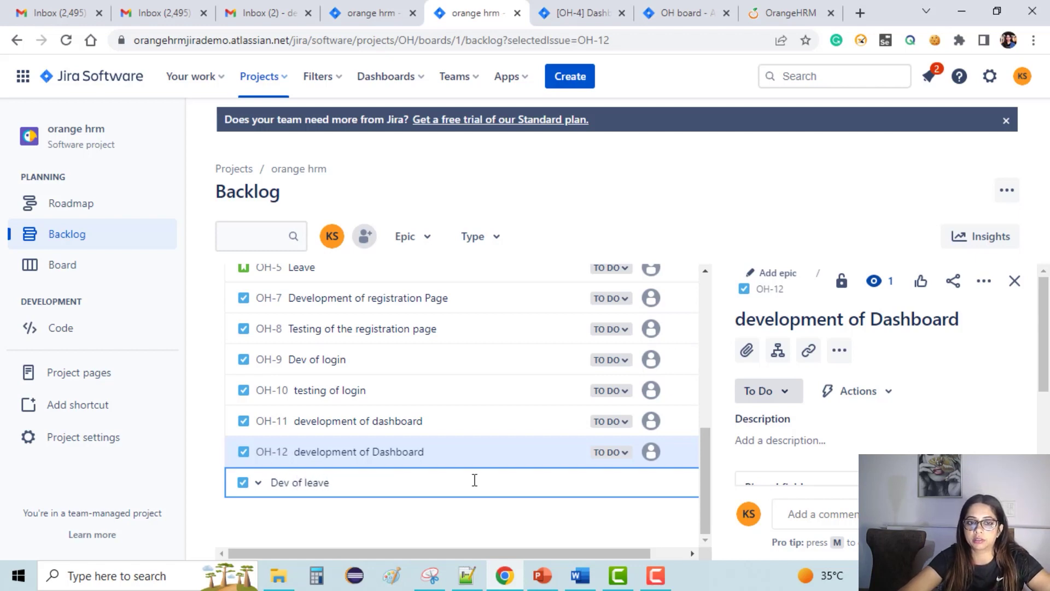
key(Return)
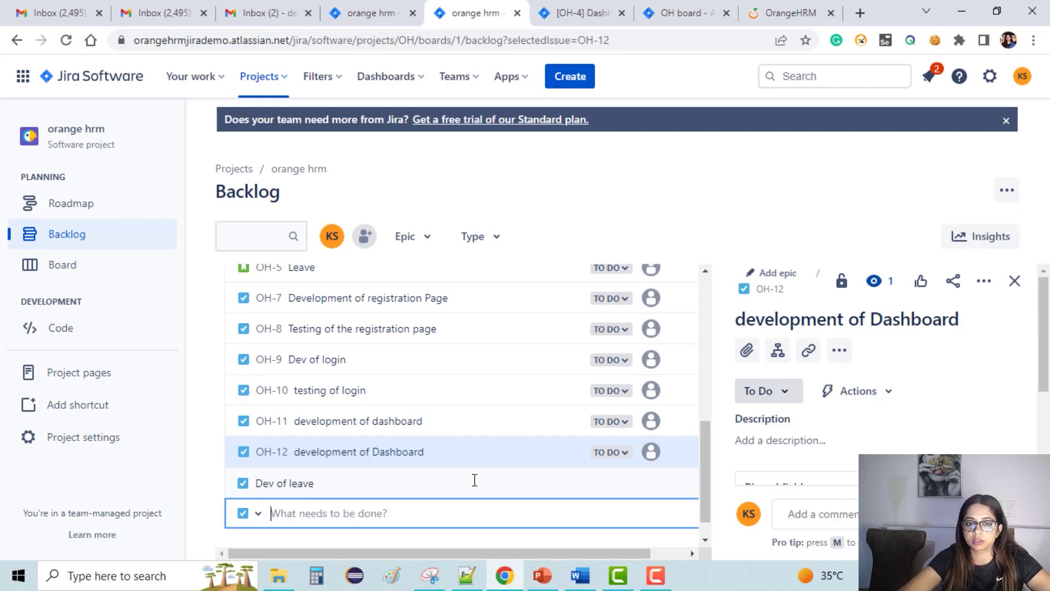
text(testing of lea)
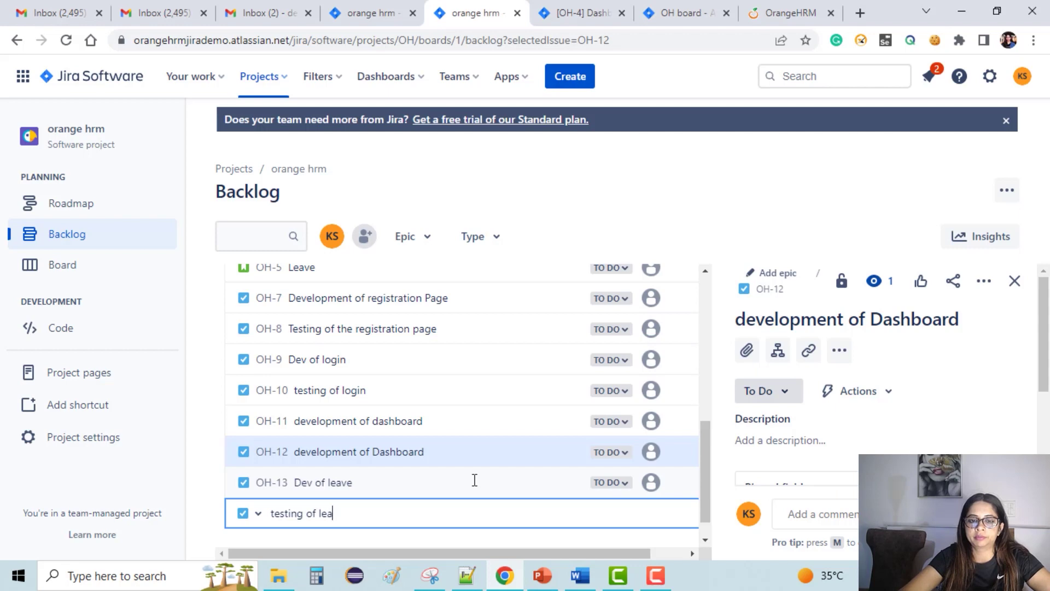
text(ve)
key(Return)
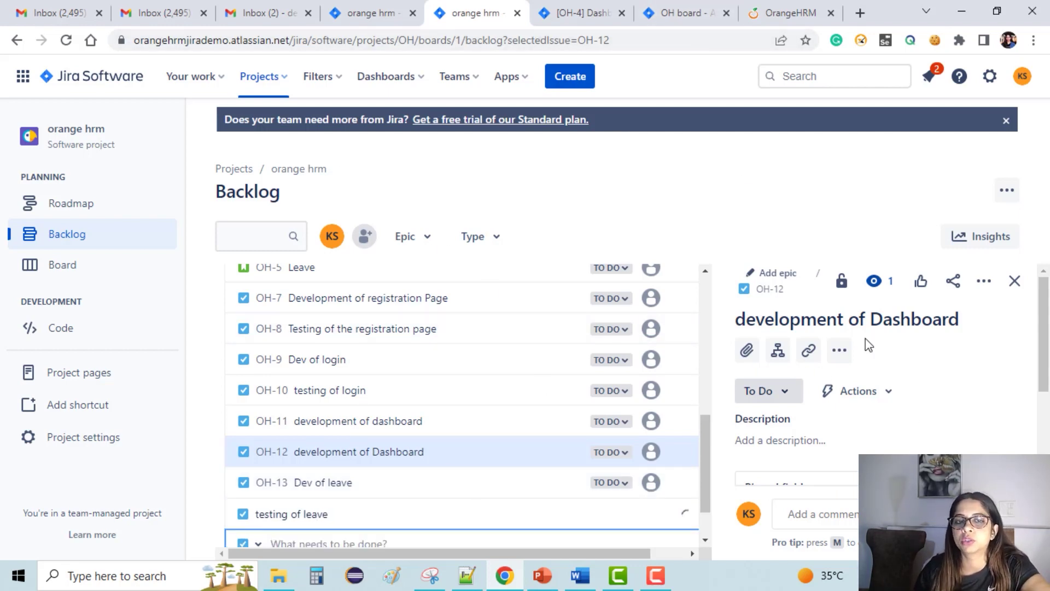
Open the Development of registration Page task in its own browser tab and switch to that tab
click(383, 298)
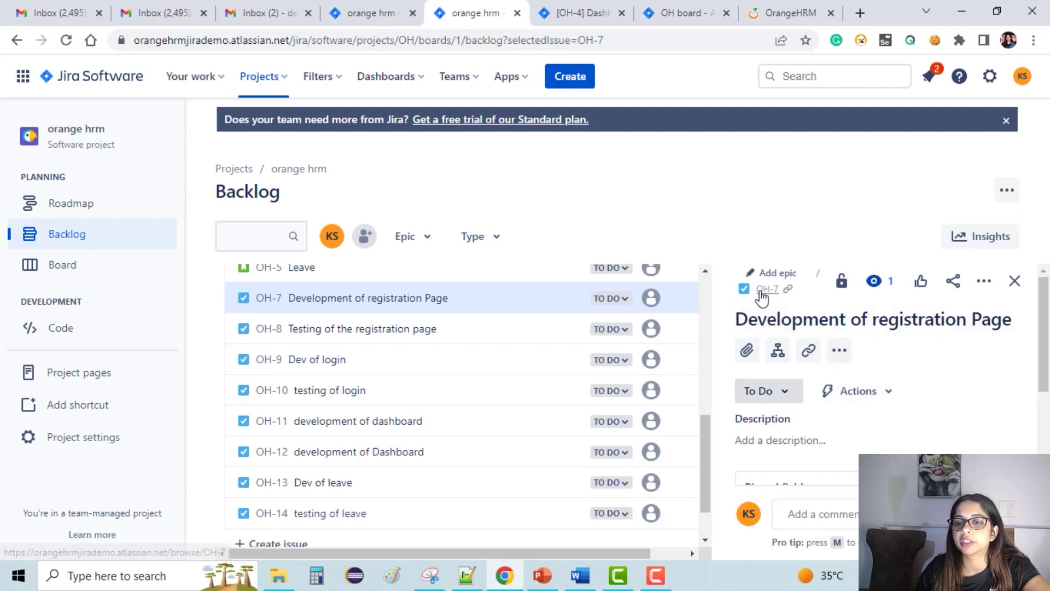
right_click(765, 290)
key(Escape)
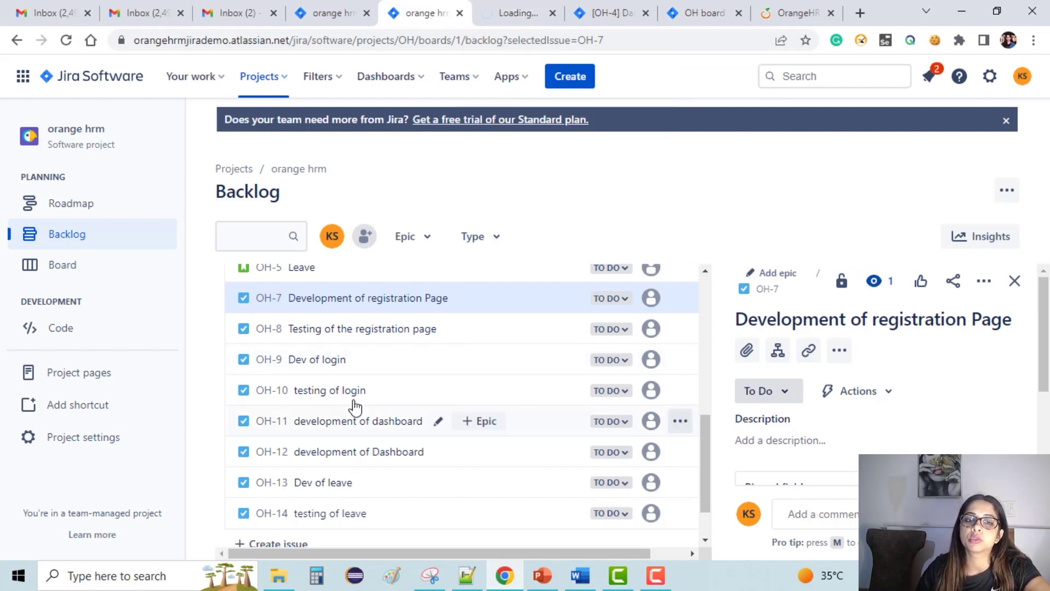
scroll(355, 407, up, 5)
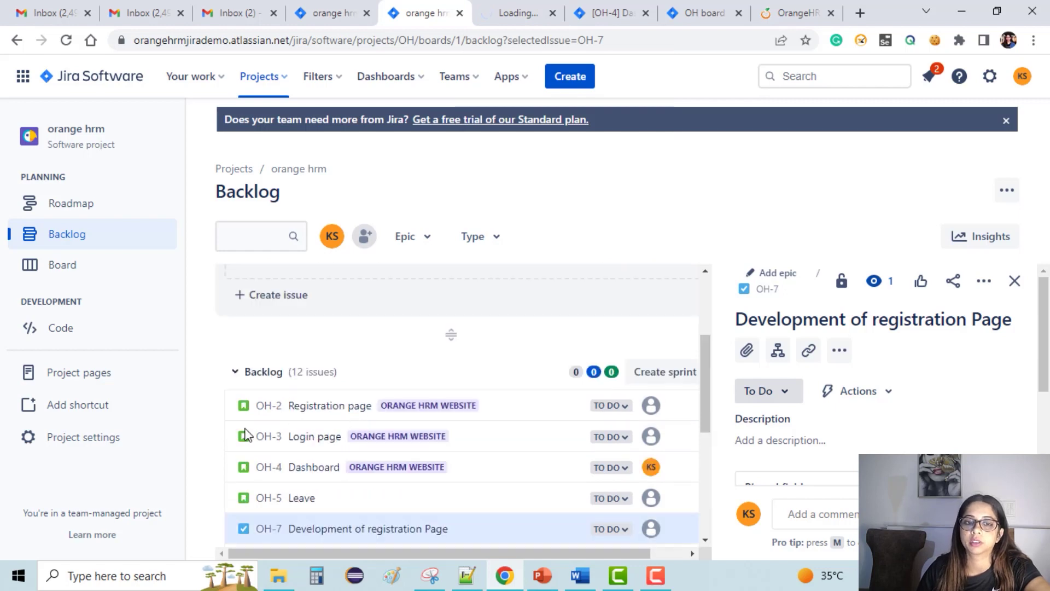
click(497, 11)
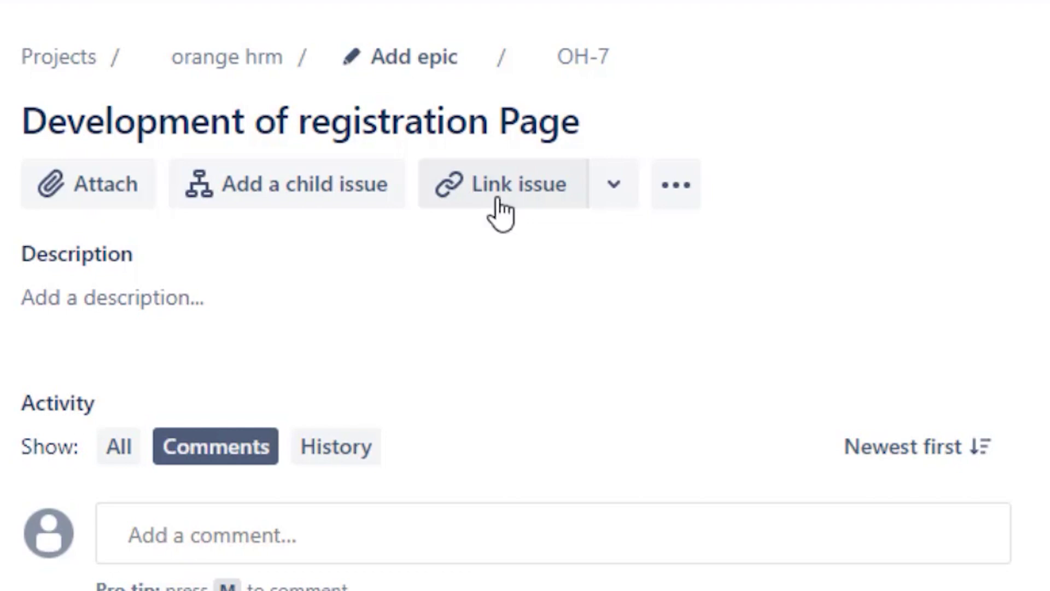
Link the Development of registration Page task to the OH-2 Registration page story with the relation relates to
click(498, 196)
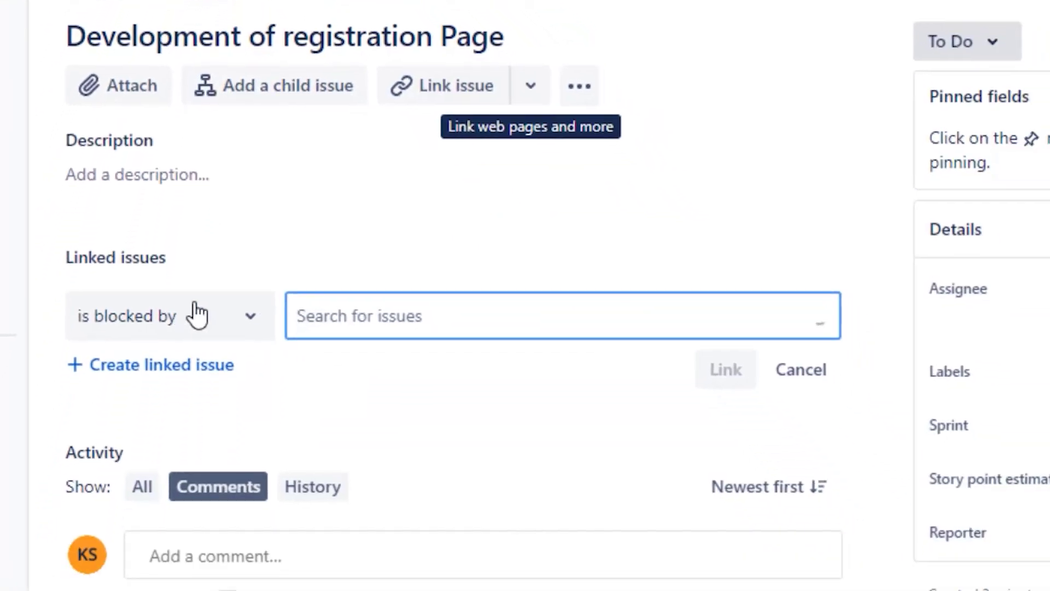
scroll(252, 288, up, 2)
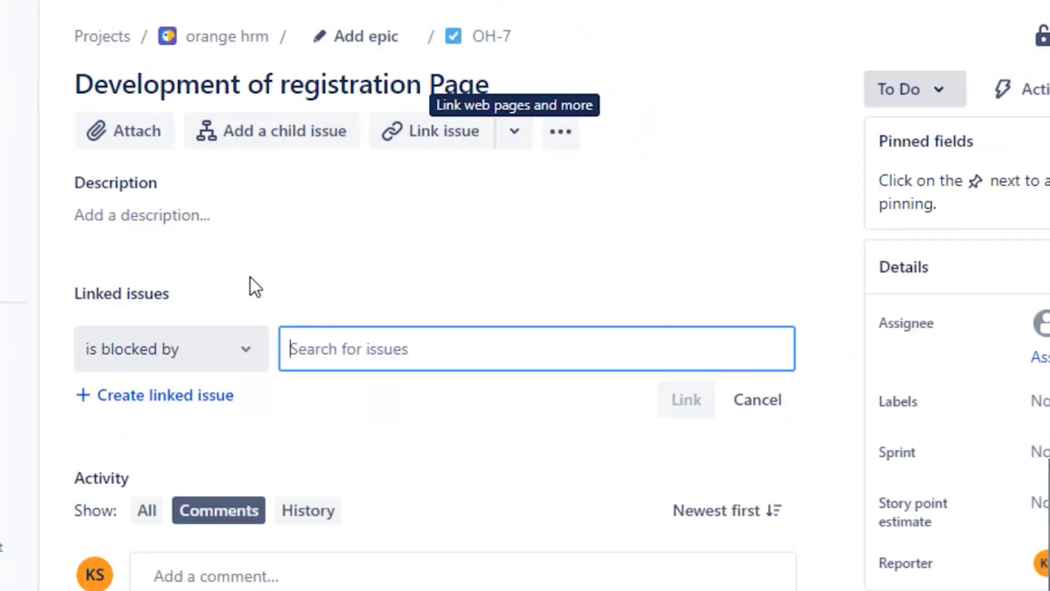
click(251, 353)
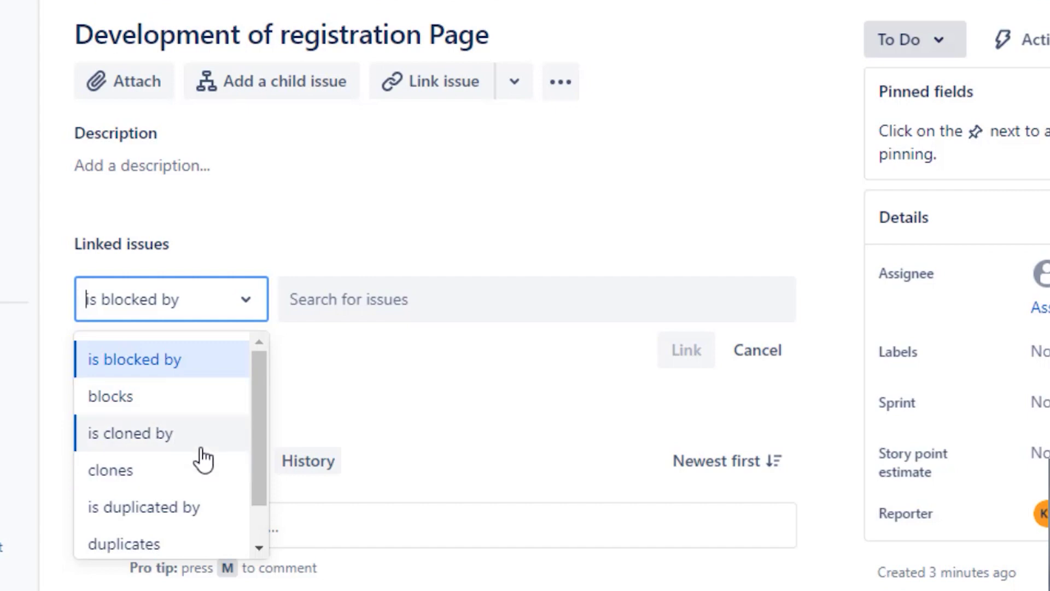
scroll(200, 479, down, 1)
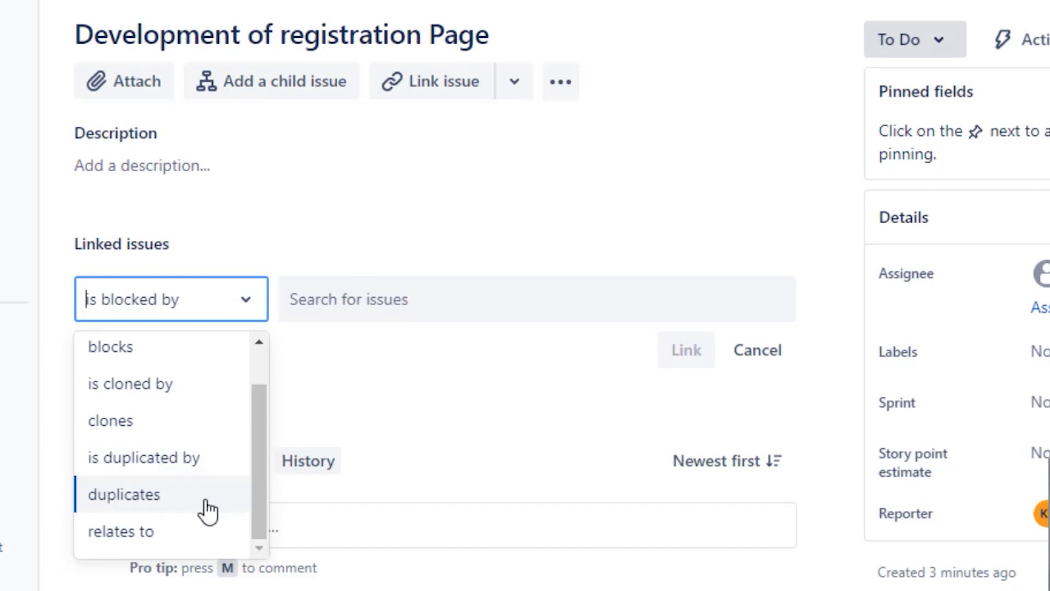
click(206, 539)
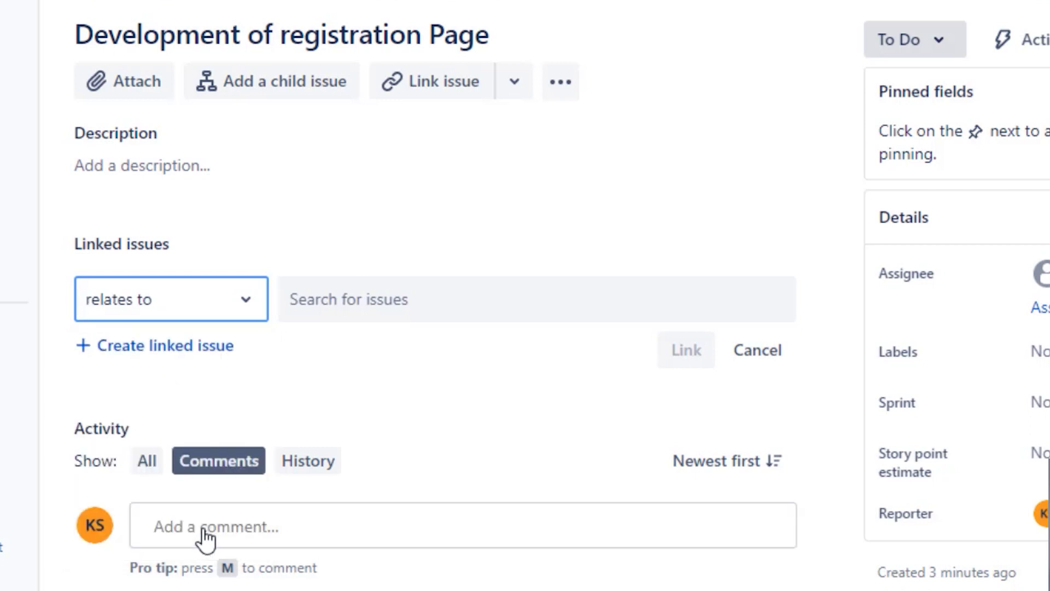
click(361, 309)
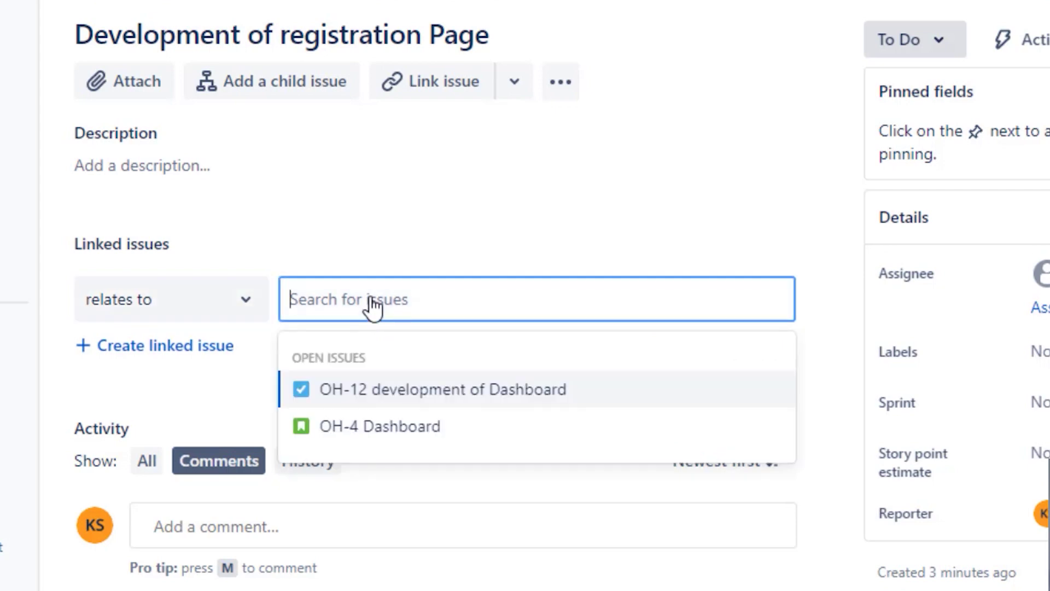
text(oh-2)
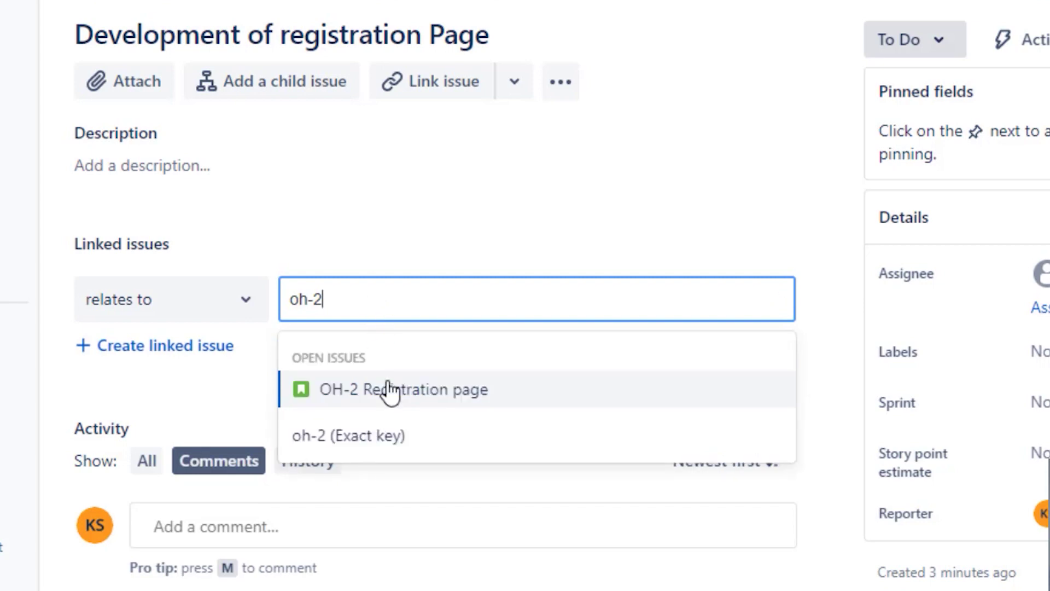
click(397, 408)
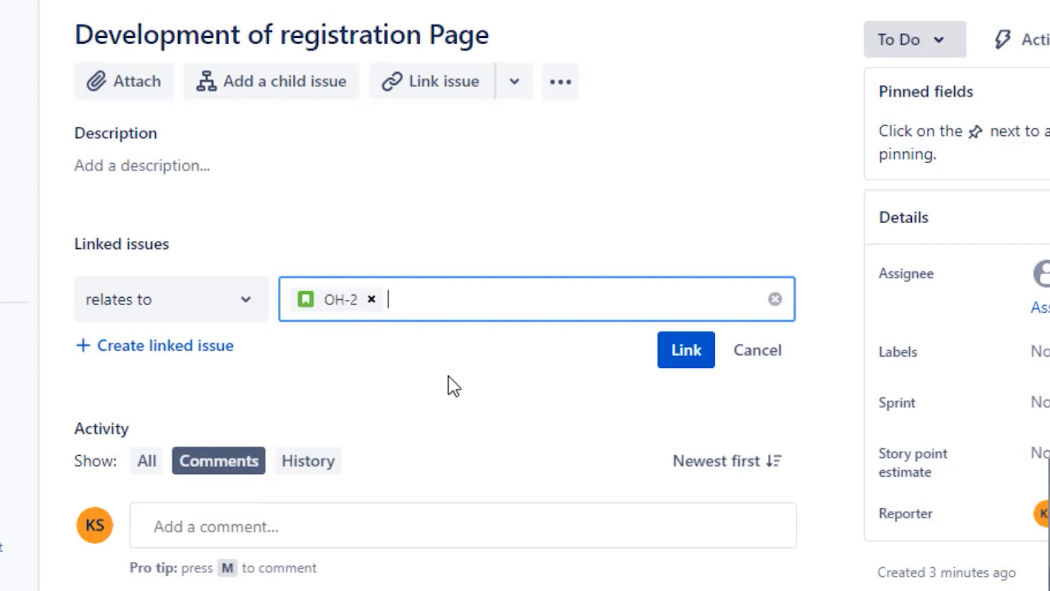
click(687, 352)
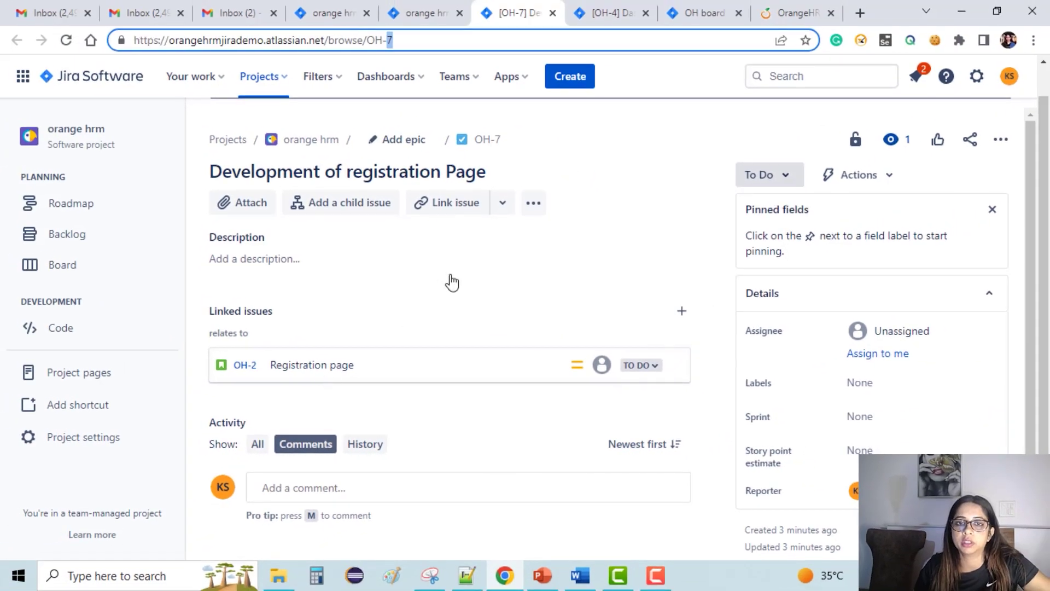
Open issue OH-8, Testing of the registration page, and link it to the OH-2 Registration page story with the relation relates to
text(8)
key(Return)
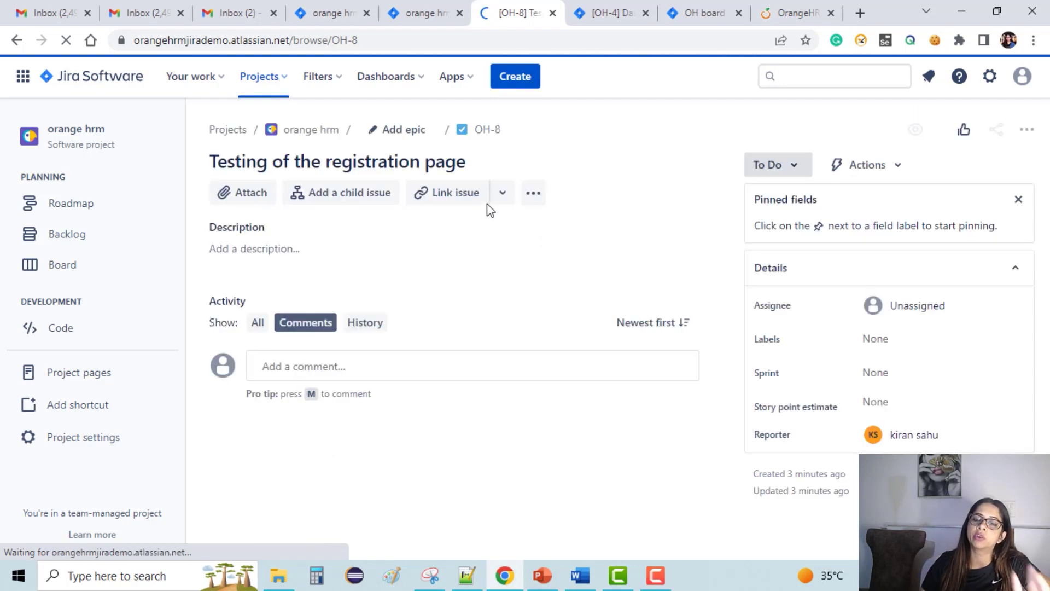
click(453, 194)
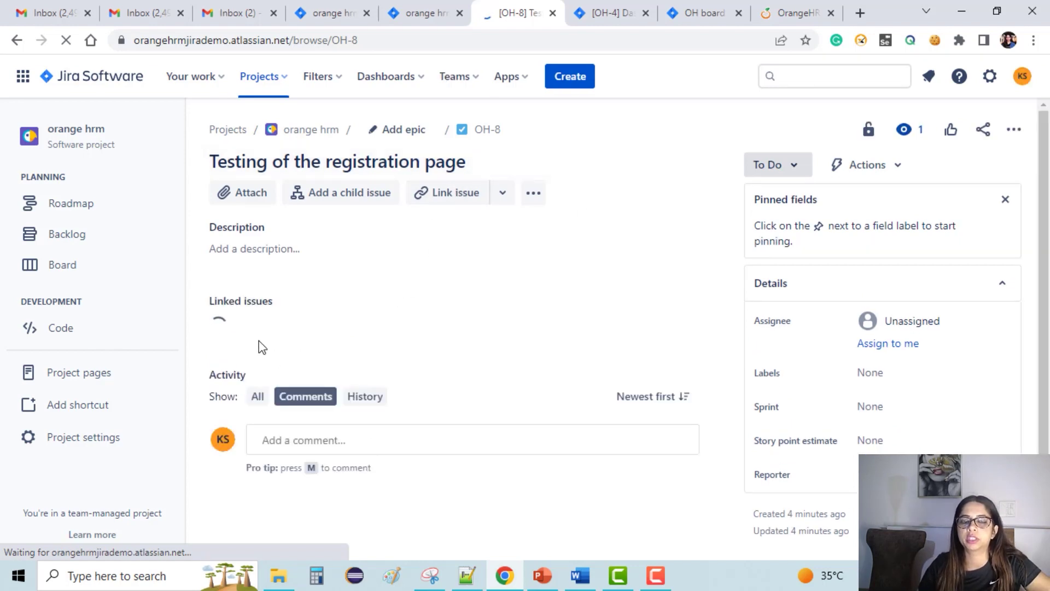
click(280, 340)
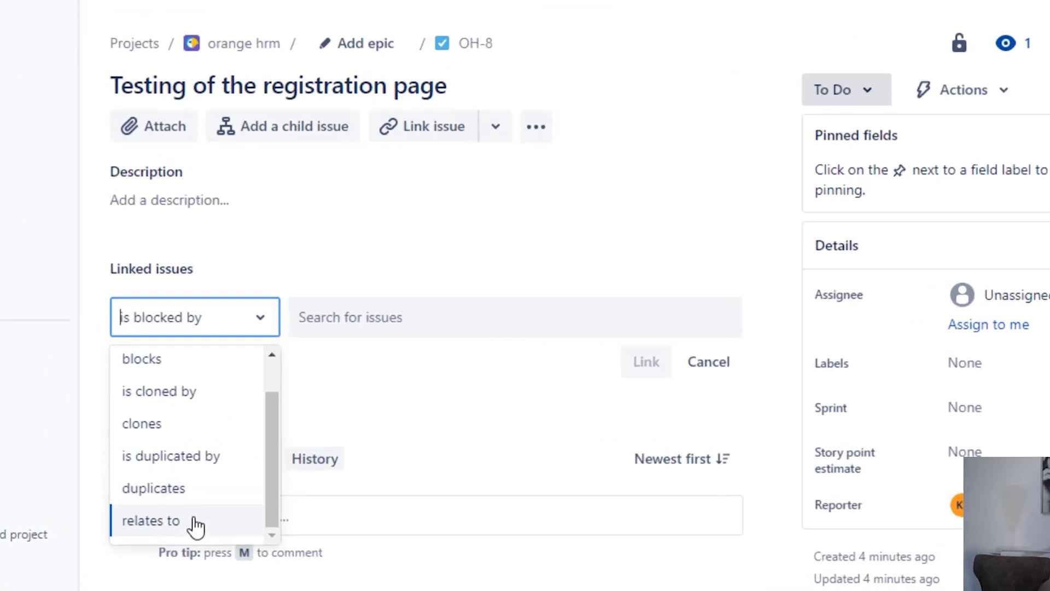
click(194, 523)
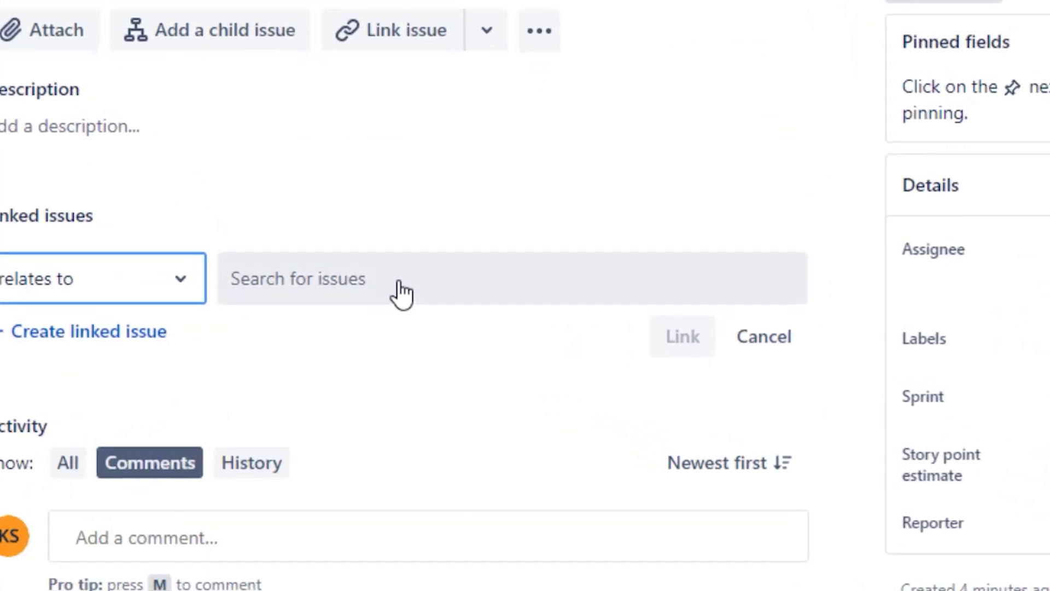
click(406, 318)
text(oh-)
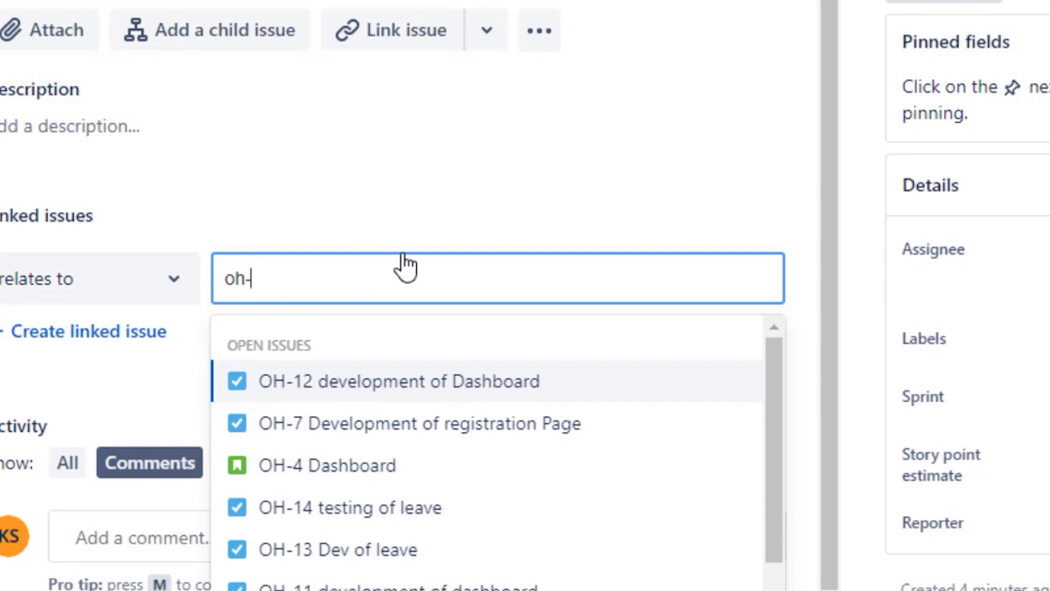
text(2)
click(430, 392)
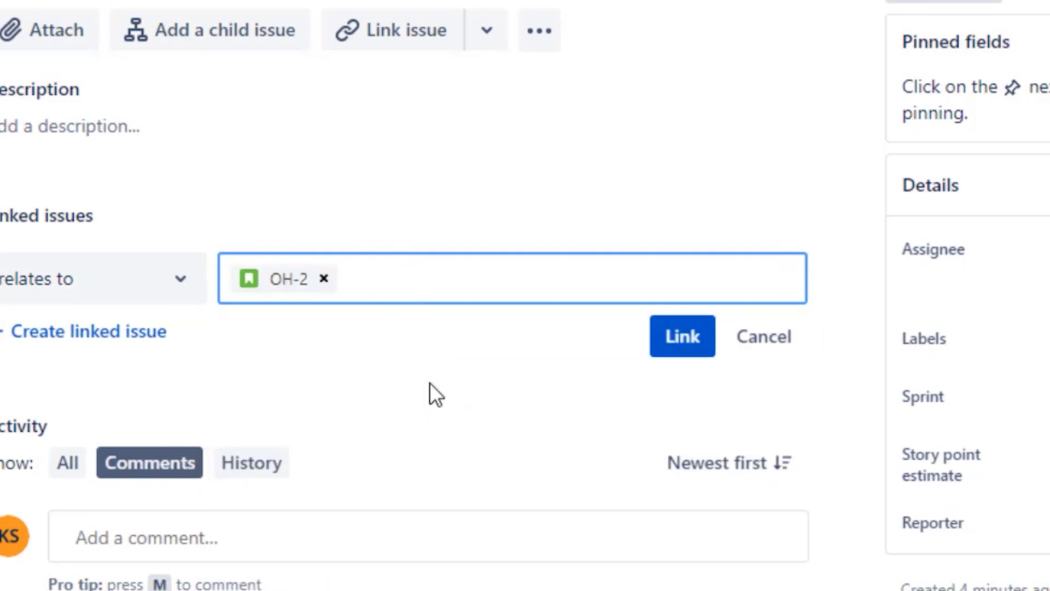
click(681, 335)
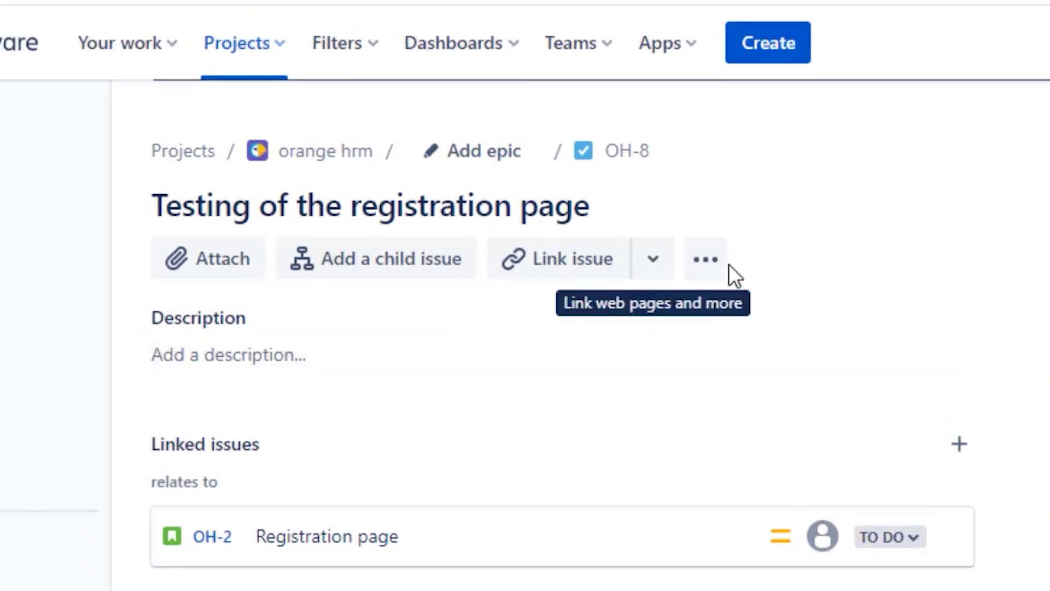
click(712, 276)
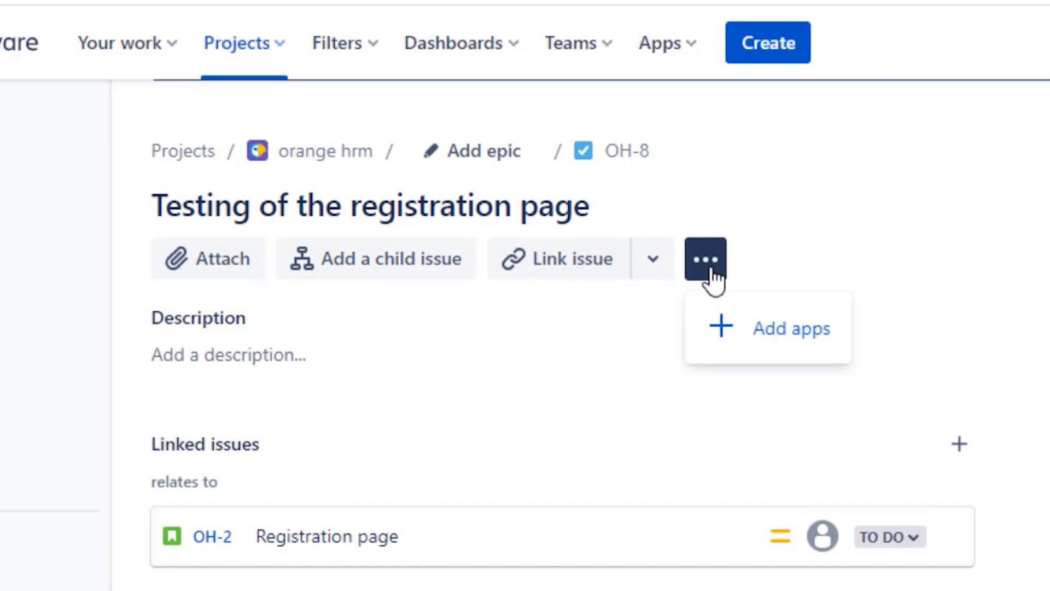
click(640, 475)
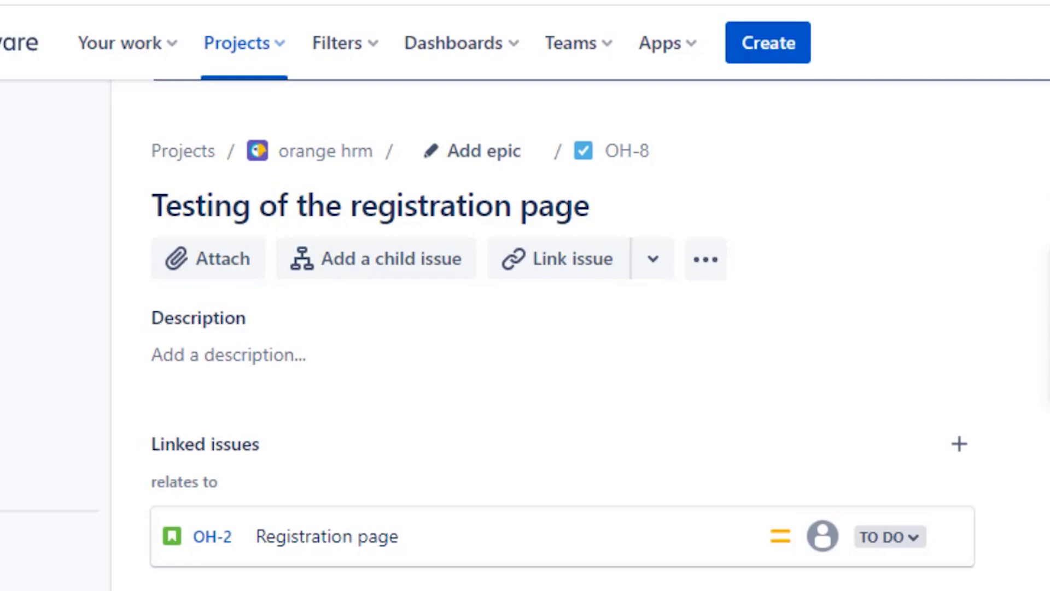
click(1028, 148)
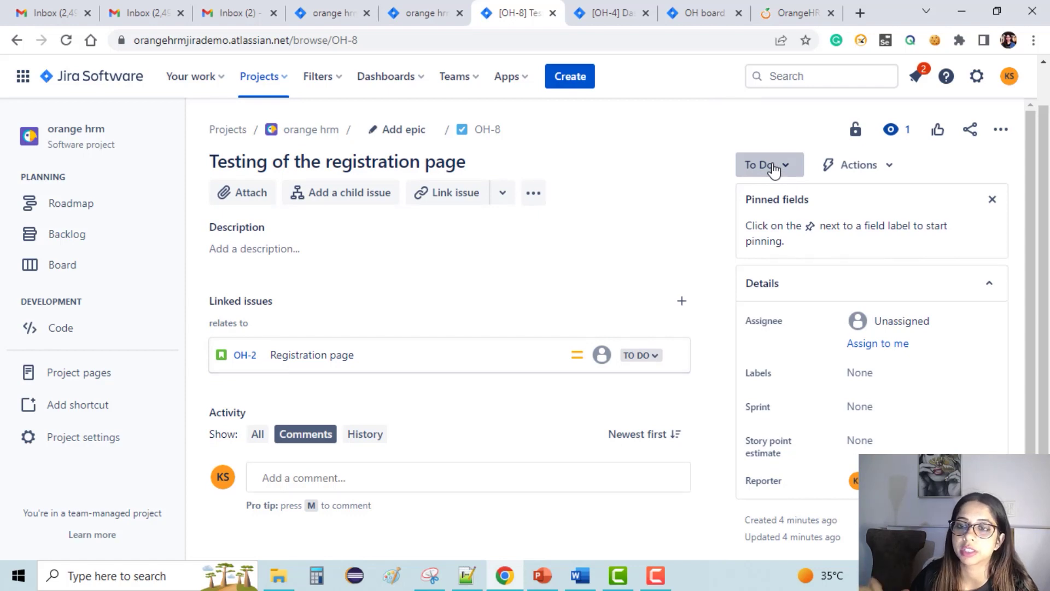
Assign the Testing of the registration page task to yourself
click(897, 343)
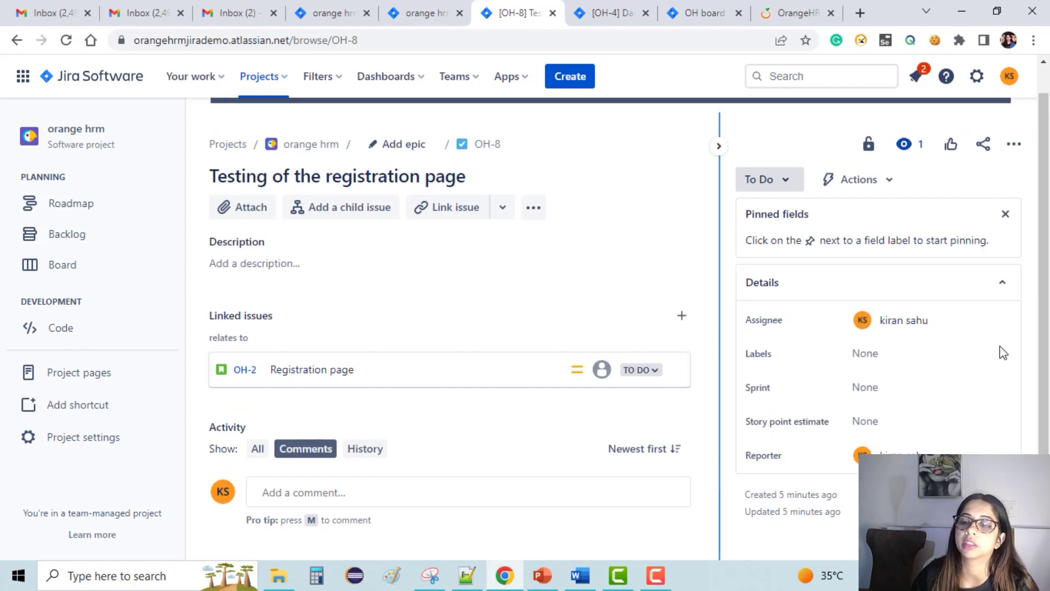